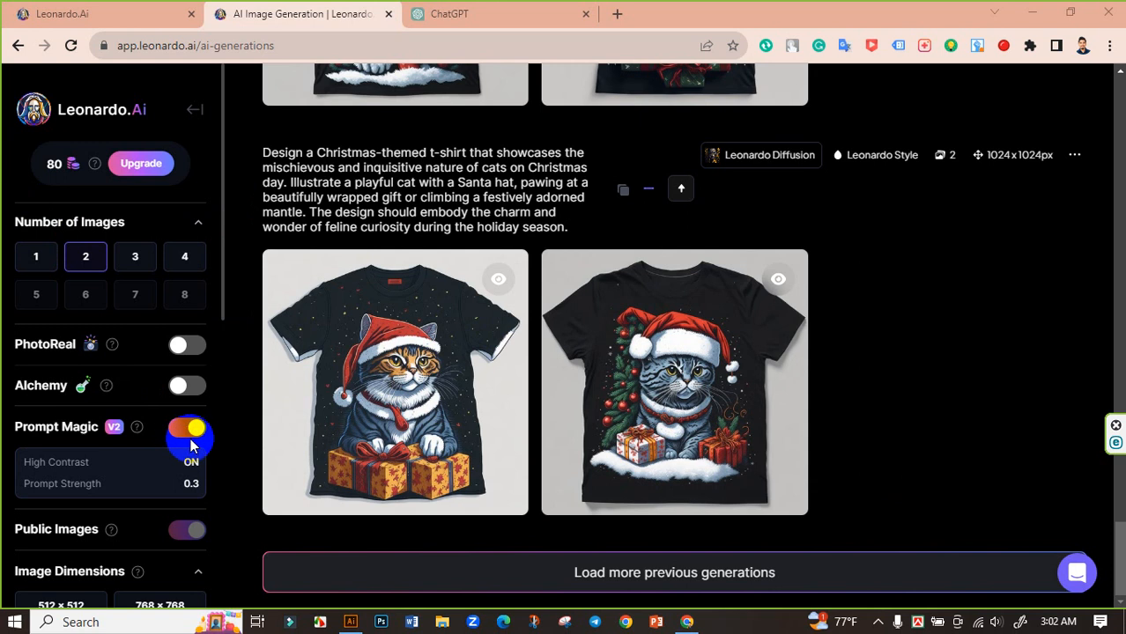
Step: Create an HD Smooth upscale of the T-shirt design with the cat beside the Christmas tree and download the upscaled image
{"action": "scroll", "coordinate": [146, 436], "scroll_direction": "down", "scroll_amount": 4}
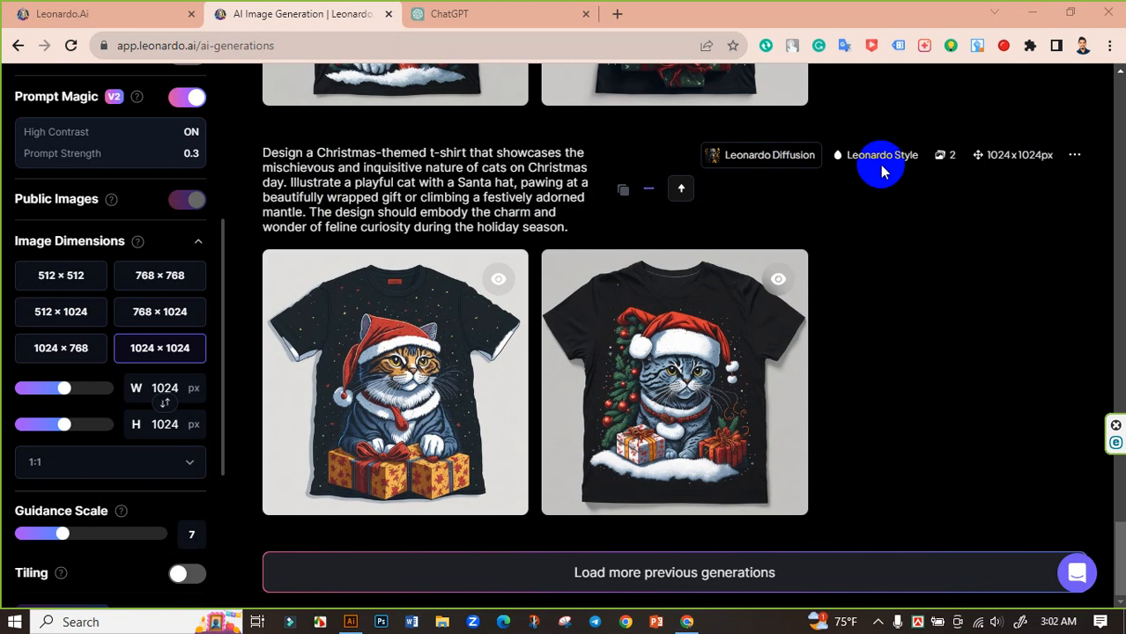
{"action": "mouse_move", "coordinate": [691, 312]}
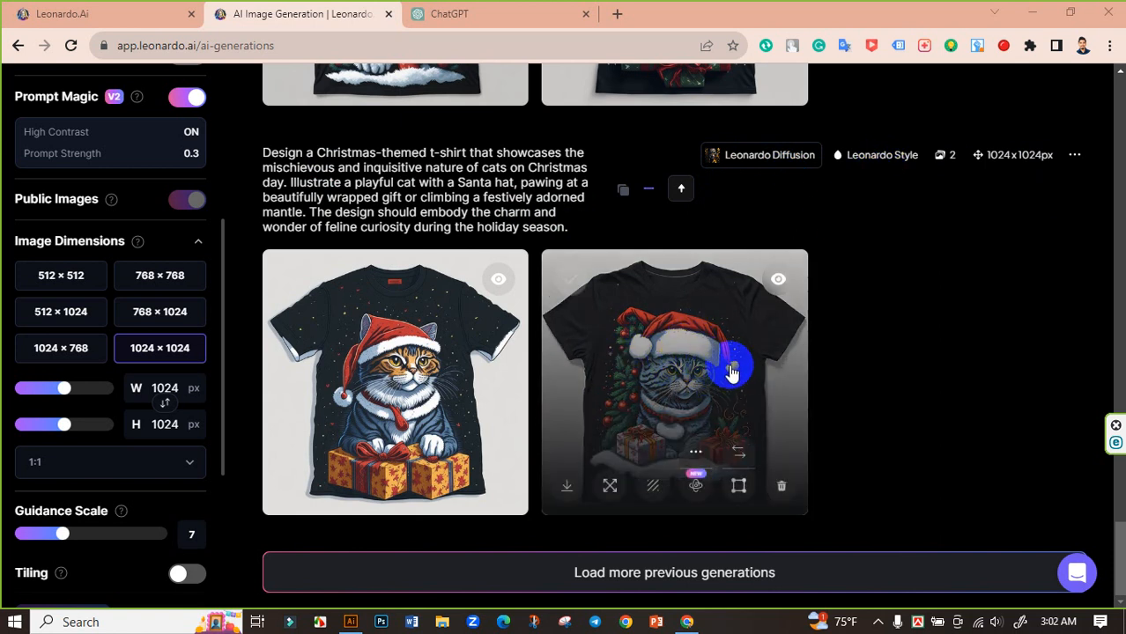
{"action": "left_click", "coordinate": [663, 359]}
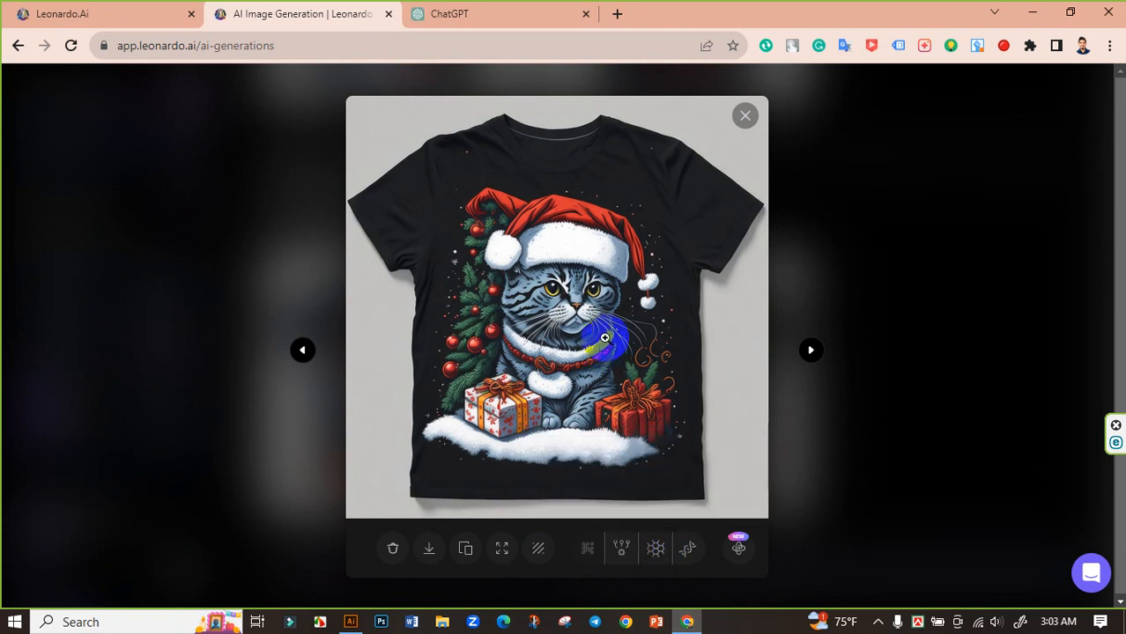
{"action": "left_click", "coordinate": [656, 550]}
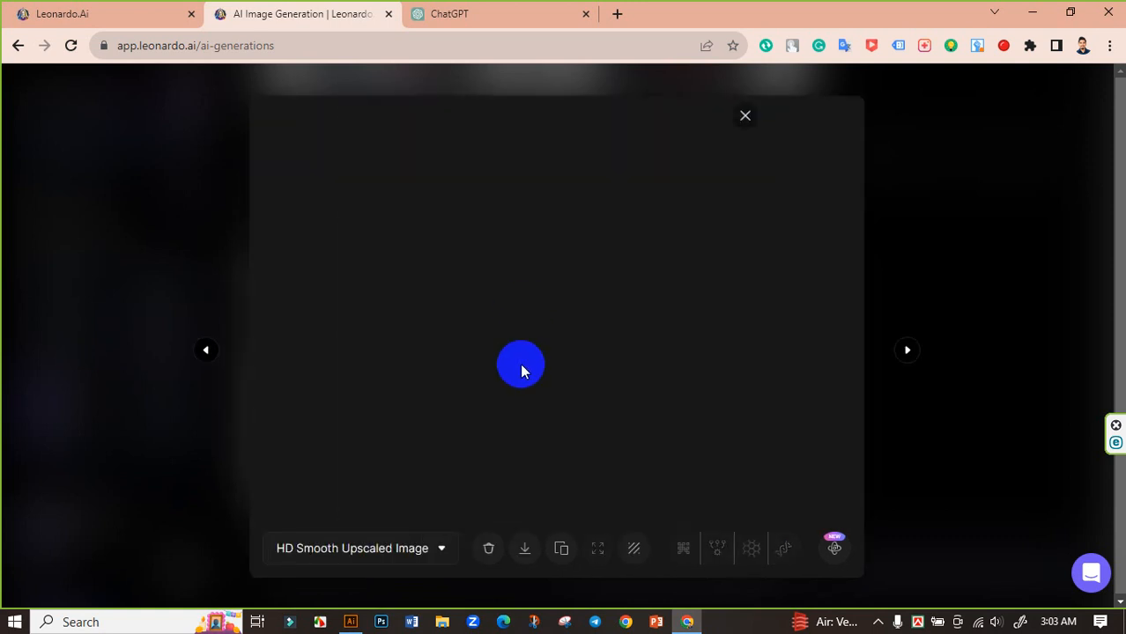
{"action": "left_click", "coordinate": [538, 557]}
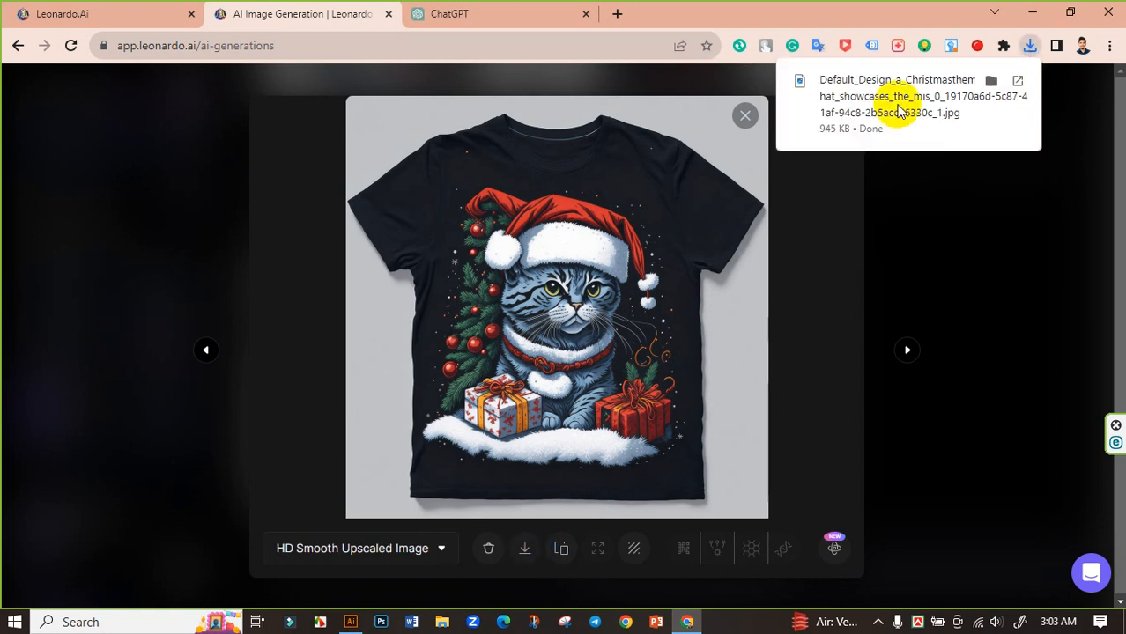
Step: Show the downloaded T-shirt JPG in the Downloads folder and refresh the folder view
{"action": "left_click", "coordinate": [989, 80]}
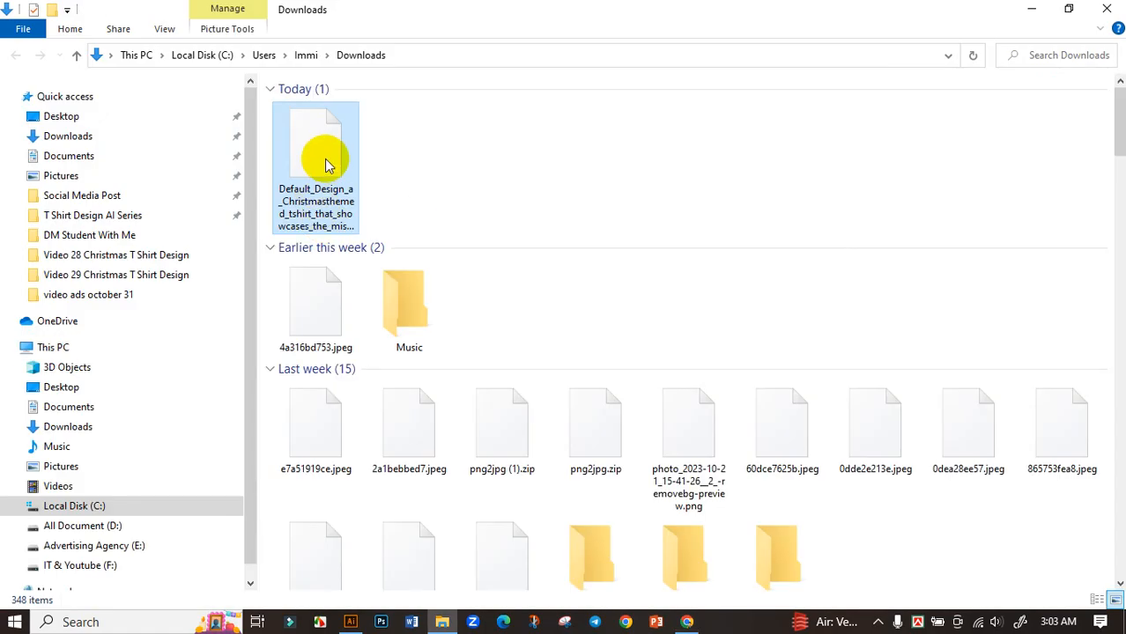
{"action": "right_click", "coordinate": [519, 147]}
{"action": "left_click", "coordinate": [561, 214]}
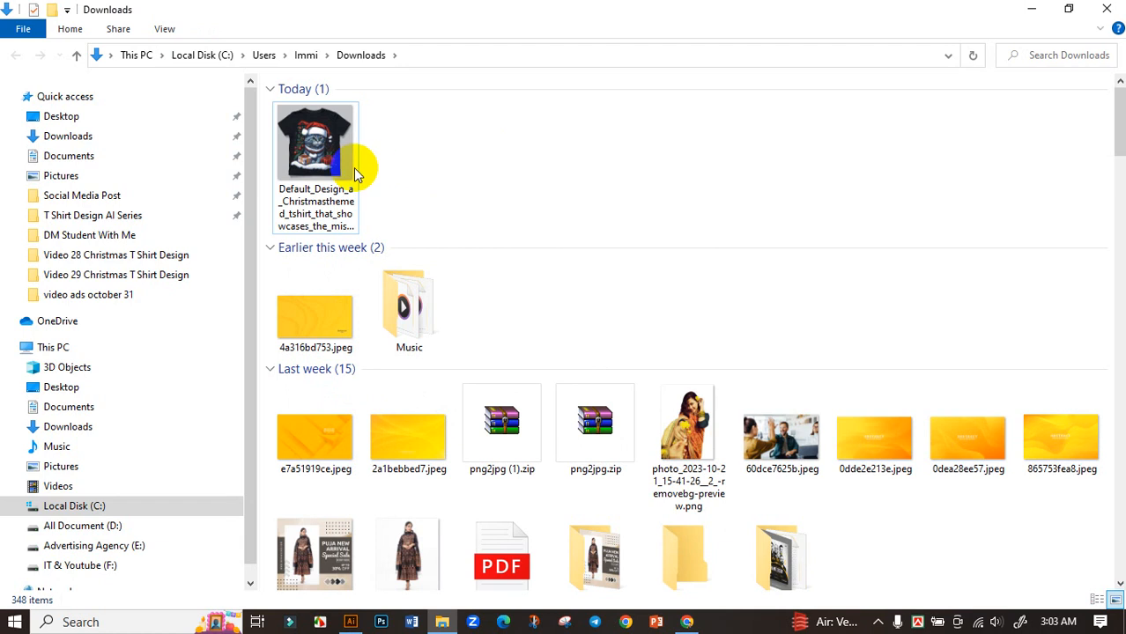
{"action": "left_click", "coordinate": [350, 168]}
{"action": "left_click", "coordinate": [449, 168]}
Step: Return to the browser and open vectorizer.ai in a new tab
{"action": "left_click", "coordinate": [684, 622]}
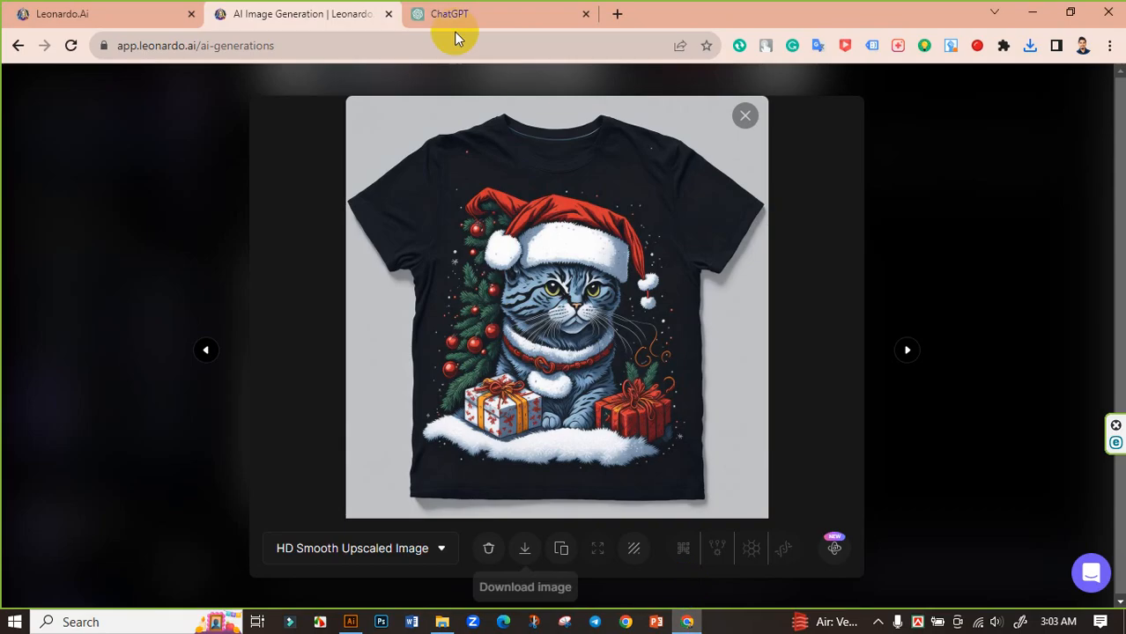
{"action": "left_click", "coordinate": [619, 14]}
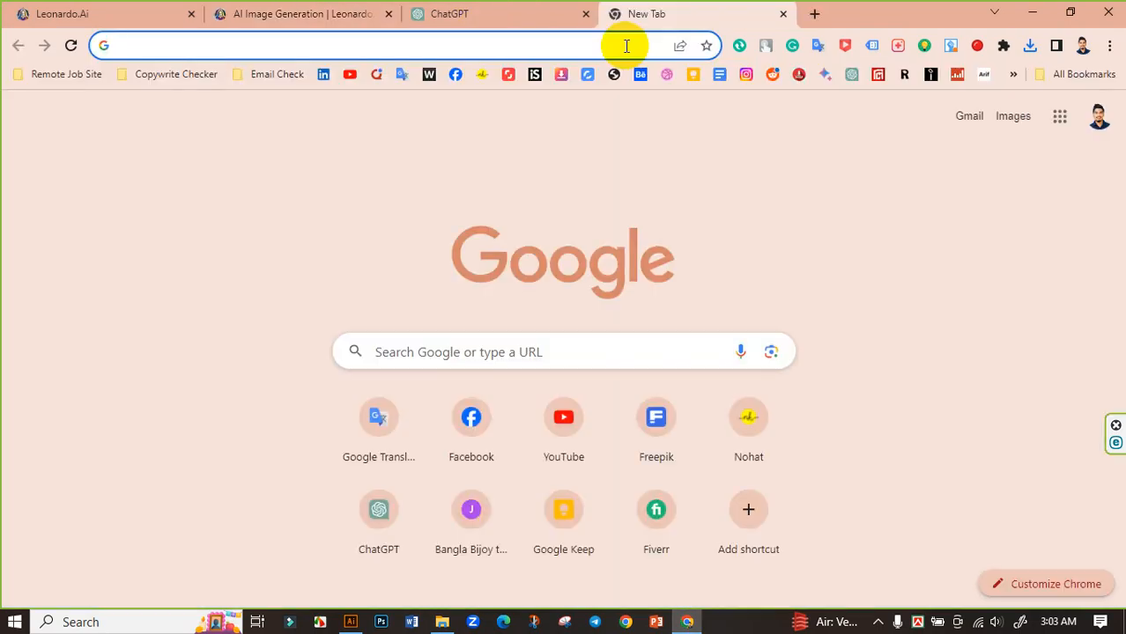
{"action": "type", "text": "vec"}
{"action": "key", "text": "Return"}
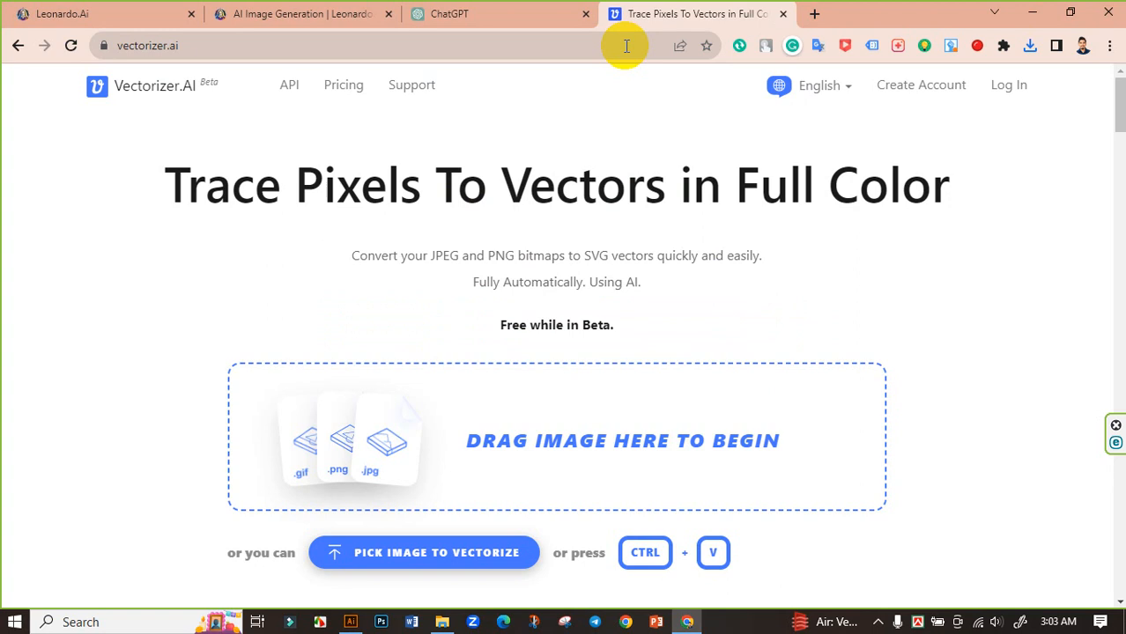
Step: Upload the downloaded Christmas T-shirt JPG from the Downloads folder for vectorizing and accept the pre-crop at full image size
{"action": "left_click", "coordinate": [351, 414]}
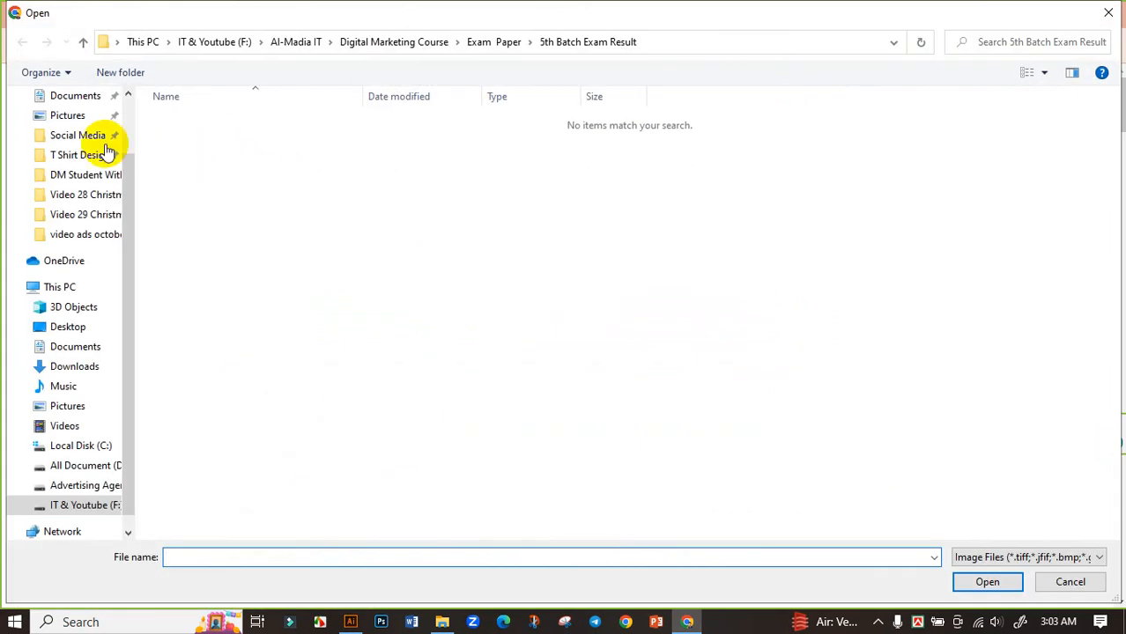
{"action": "scroll", "coordinate": [97, 145], "scroll_direction": "up", "scroll_amount": 2}
{"action": "left_click", "coordinate": [76, 147]}
{"action": "left_click", "coordinate": [177, 150]}
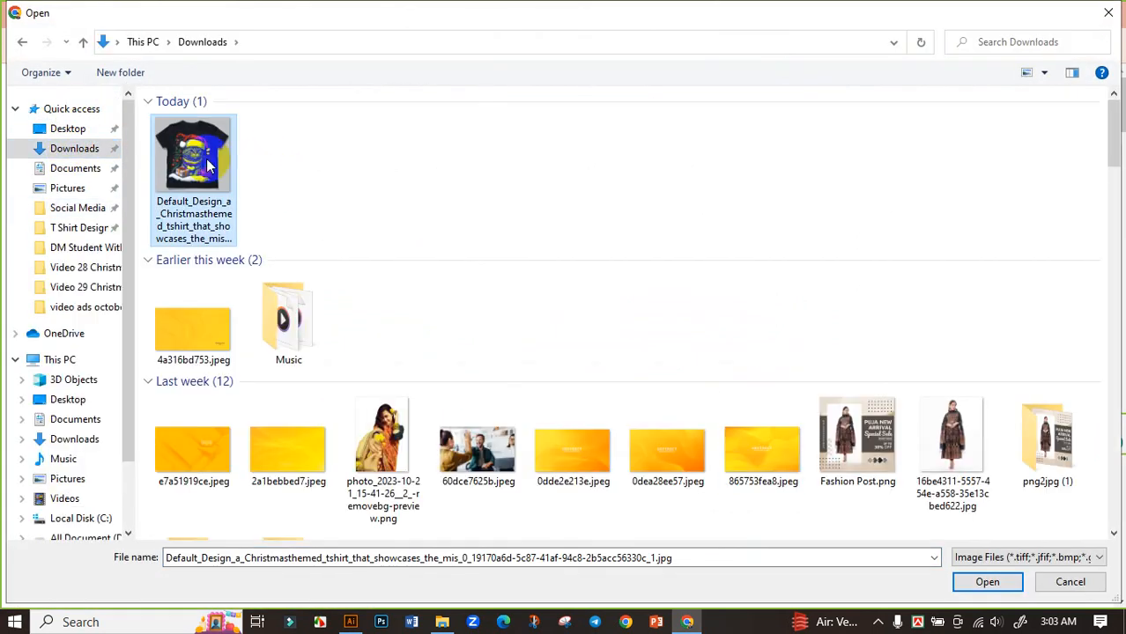
{"action": "left_click", "coordinate": [1004, 586]}
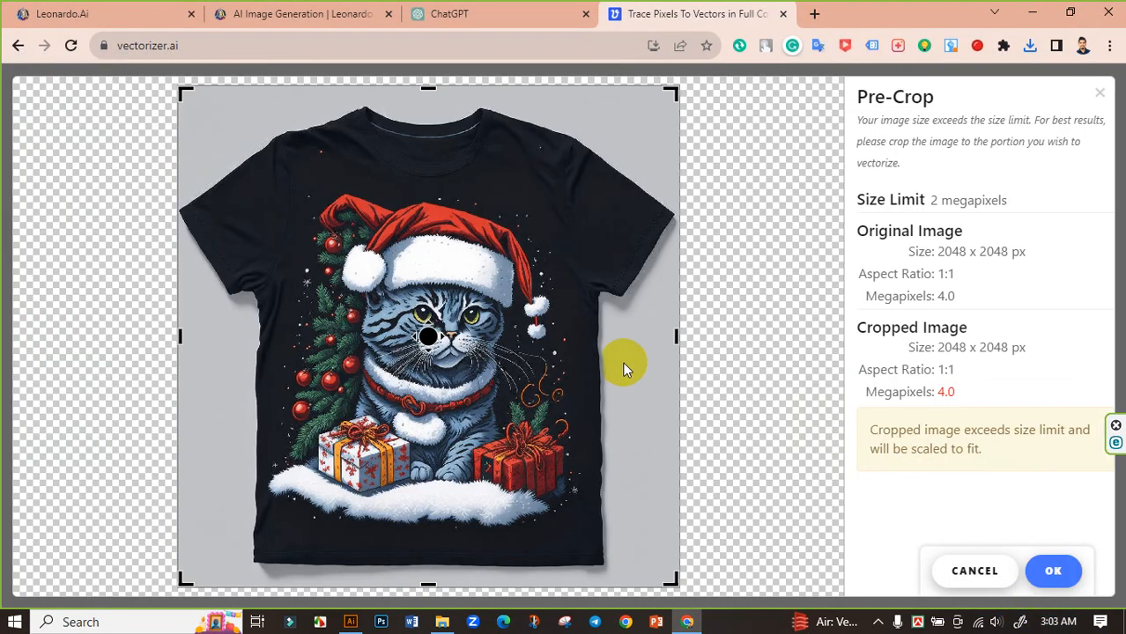
{"action": "left_click", "coordinate": [1055, 574]}
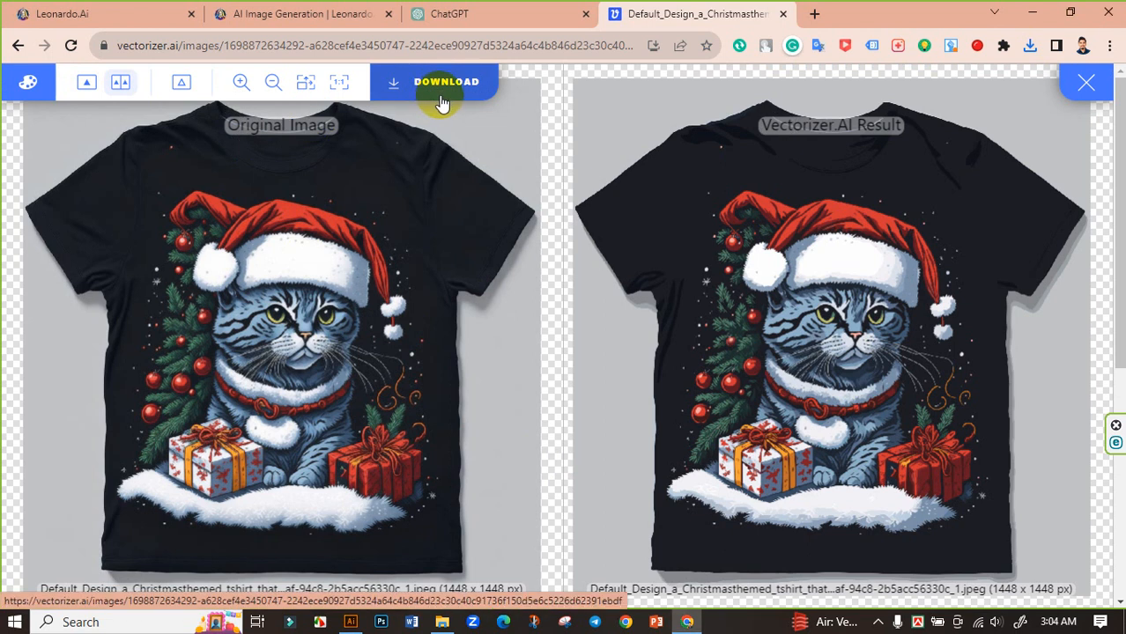
Step: Download the vectorized T-shirt result in EPS format
{"action": "left_click", "coordinate": [649, 300]}
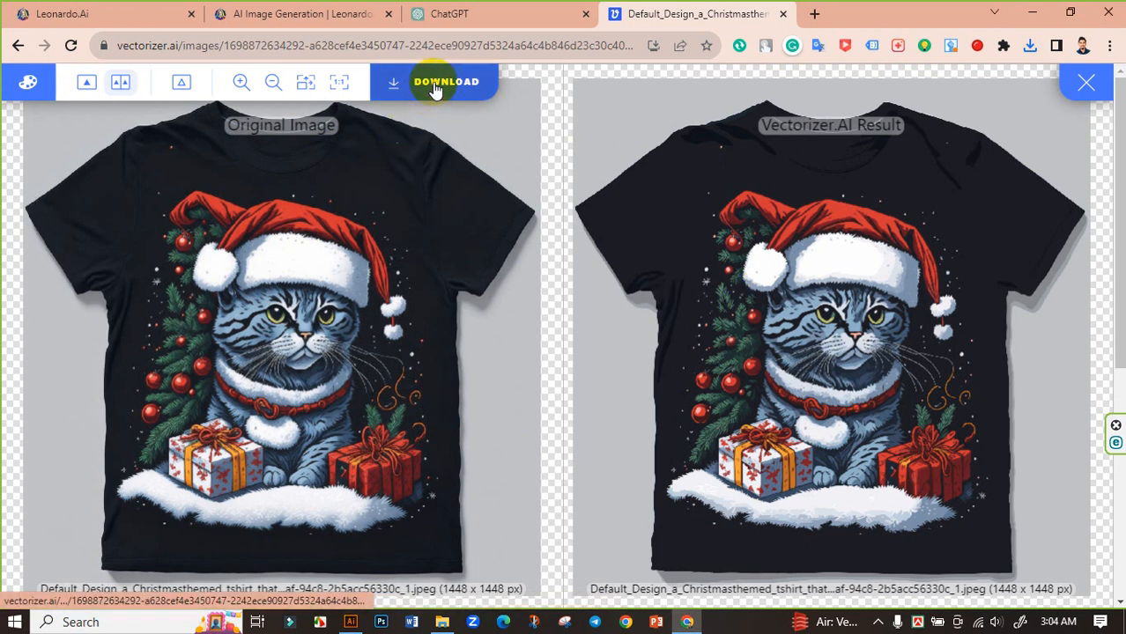
{"action": "left_click", "coordinate": [434, 85]}
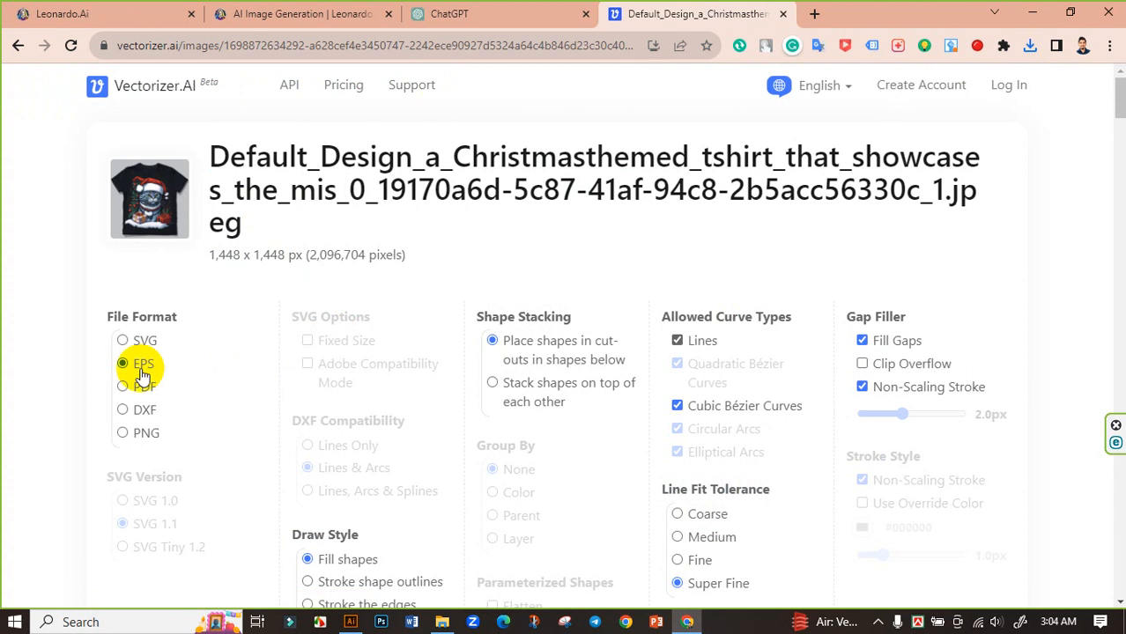
{"action": "scroll", "coordinate": [631, 368], "scroll_direction": "down", "scroll_amount": 1}
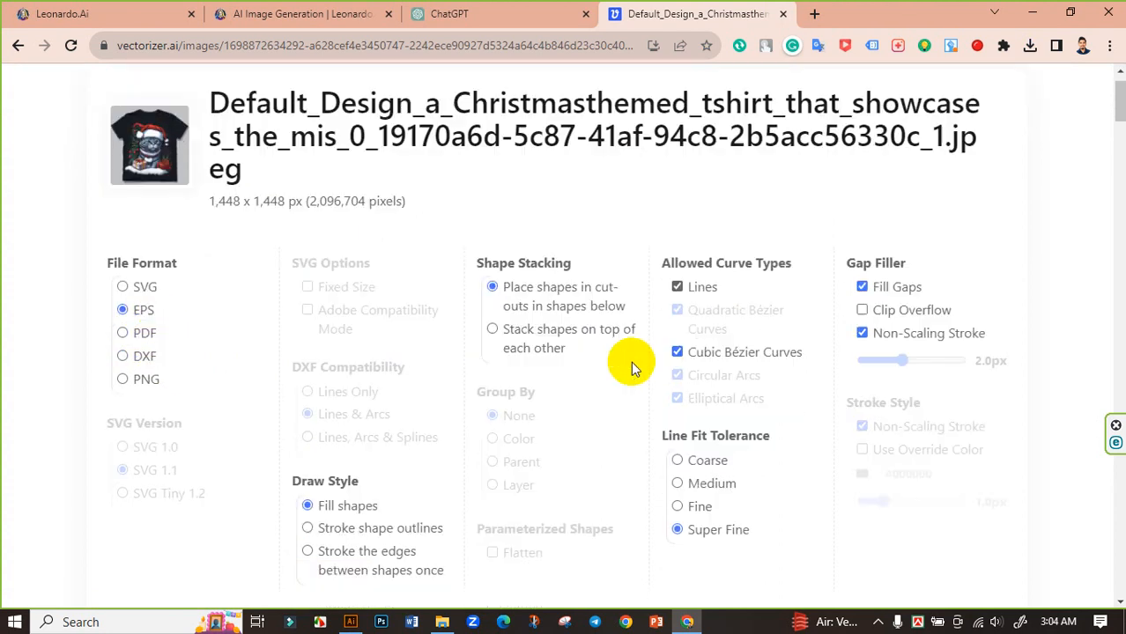
{"action": "scroll", "coordinate": [631, 368], "scroll_direction": "down", "scroll_amount": 2}
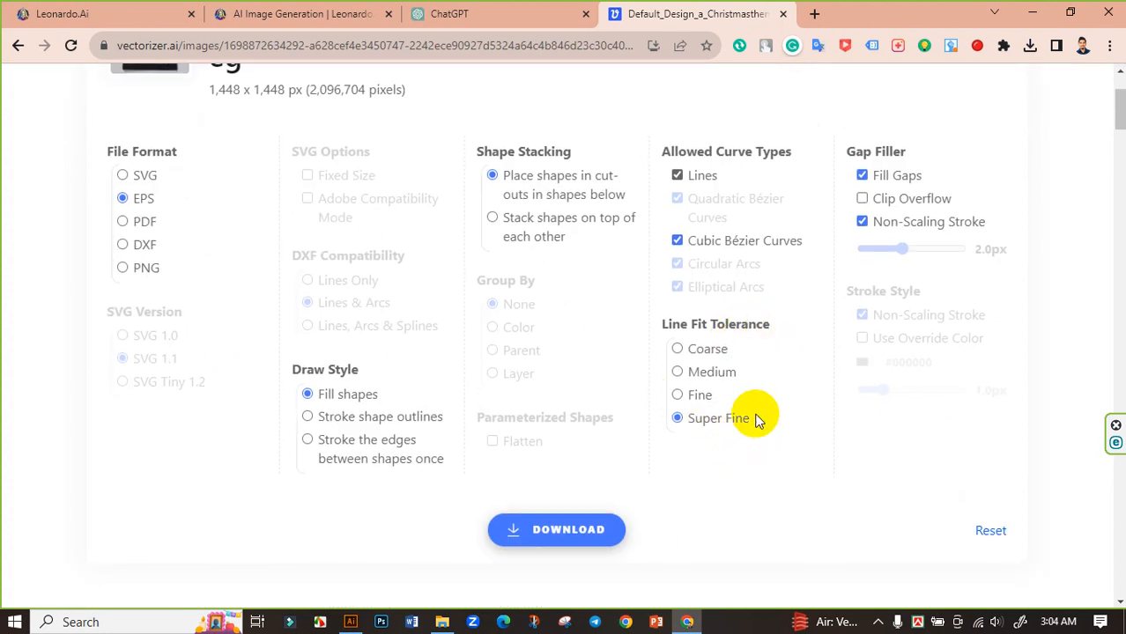
{"action": "left_click", "coordinate": [528, 542]}
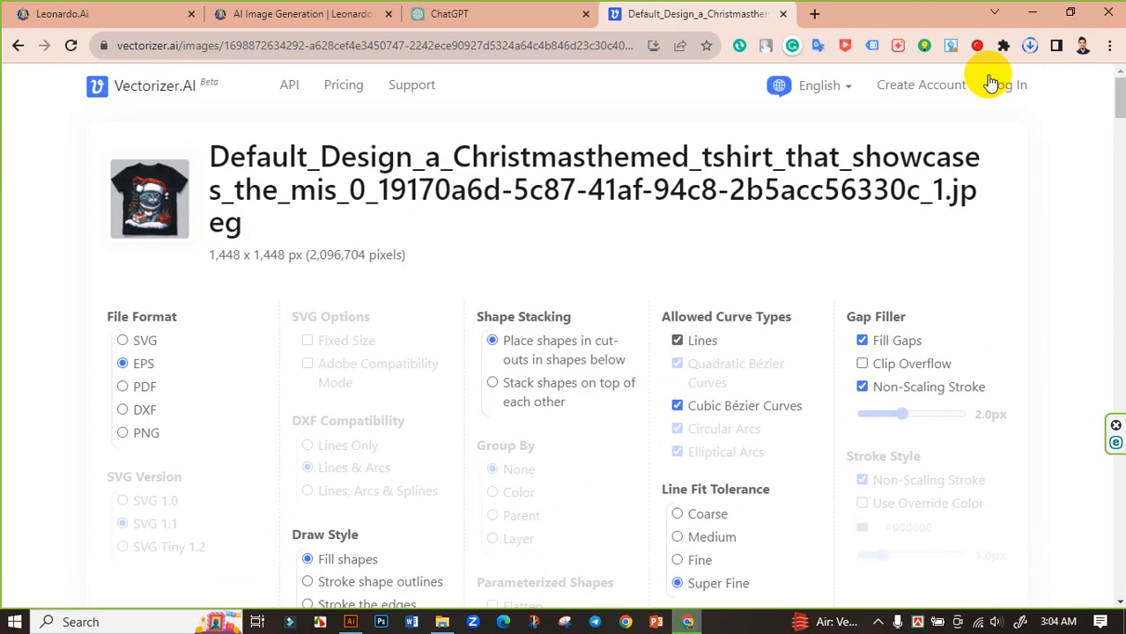
Step: Show the downloaded EPS file in the Downloads folder
{"action": "left_click", "coordinate": [1029, 45]}
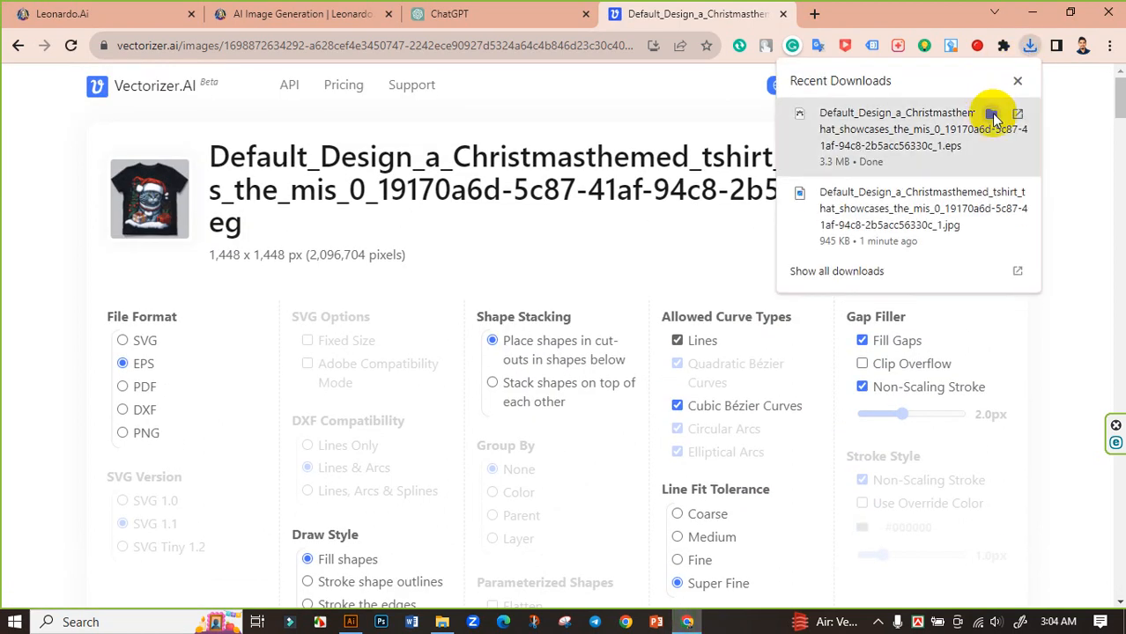
{"action": "left_click", "coordinate": [991, 116]}
{"action": "left_click", "coordinate": [588, 204]}
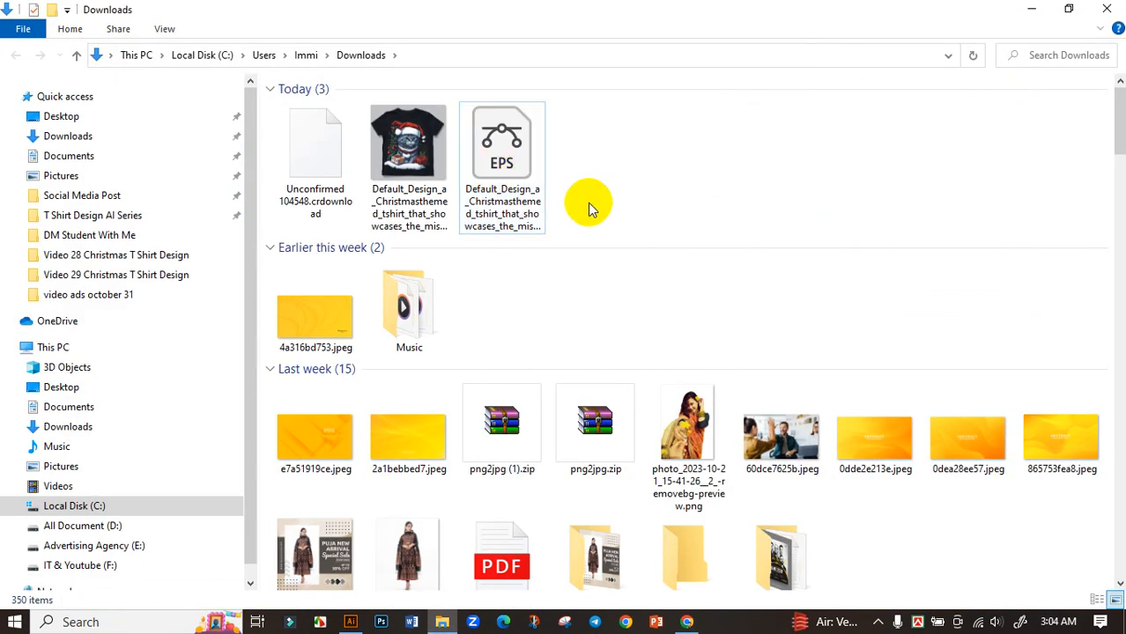
Step: Switch to Illustrator and create a new portrait document 11.9 in wide and 17.9 in high
{"action": "left_click", "coordinate": [350, 622]}
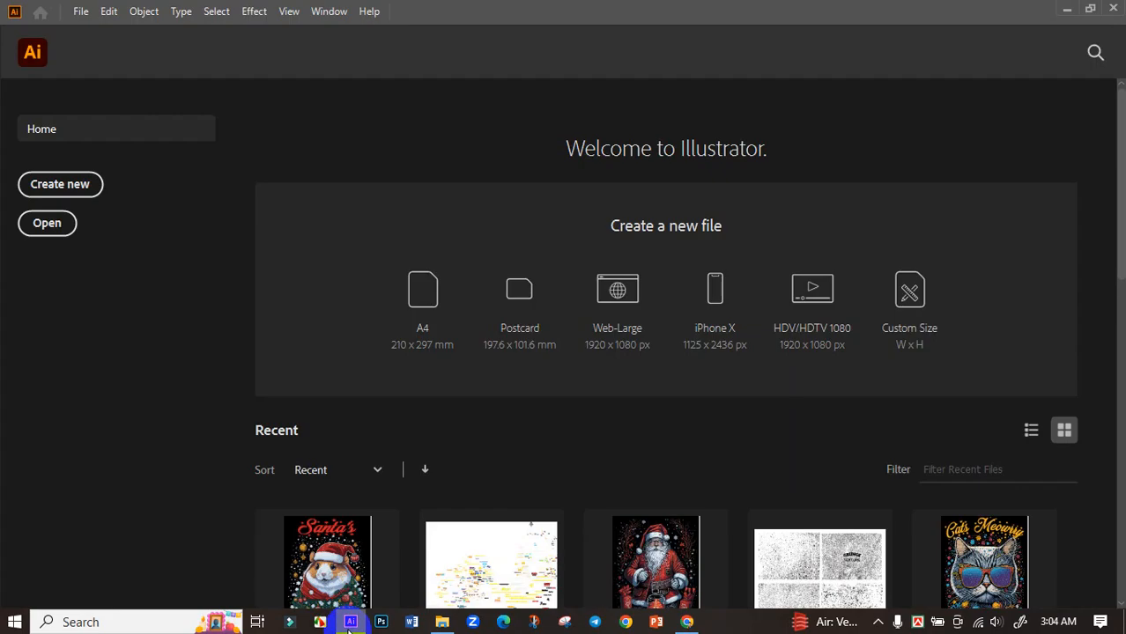
{"action": "left_click", "coordinate": [86, 193]}
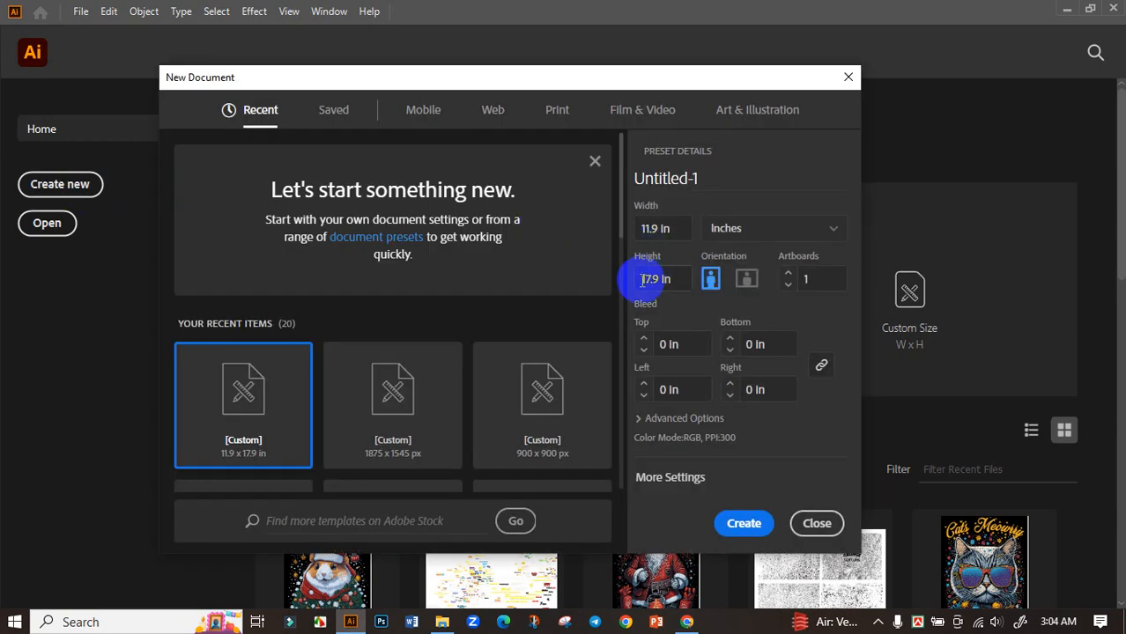
{"action": "left_click", "coordinate": [651, 228]}
{"action": "left_click_drag", "start_coordinate": [650, 228], "coordinate": [698, 231]}
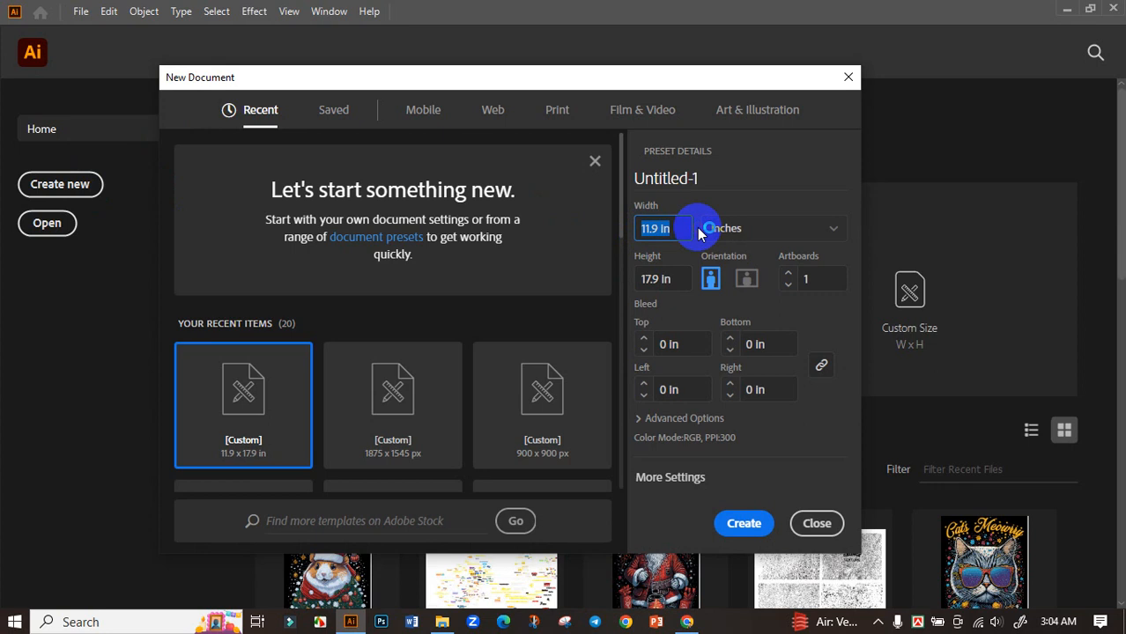
{"action": "left_click", "coordinate": [648, 279]}
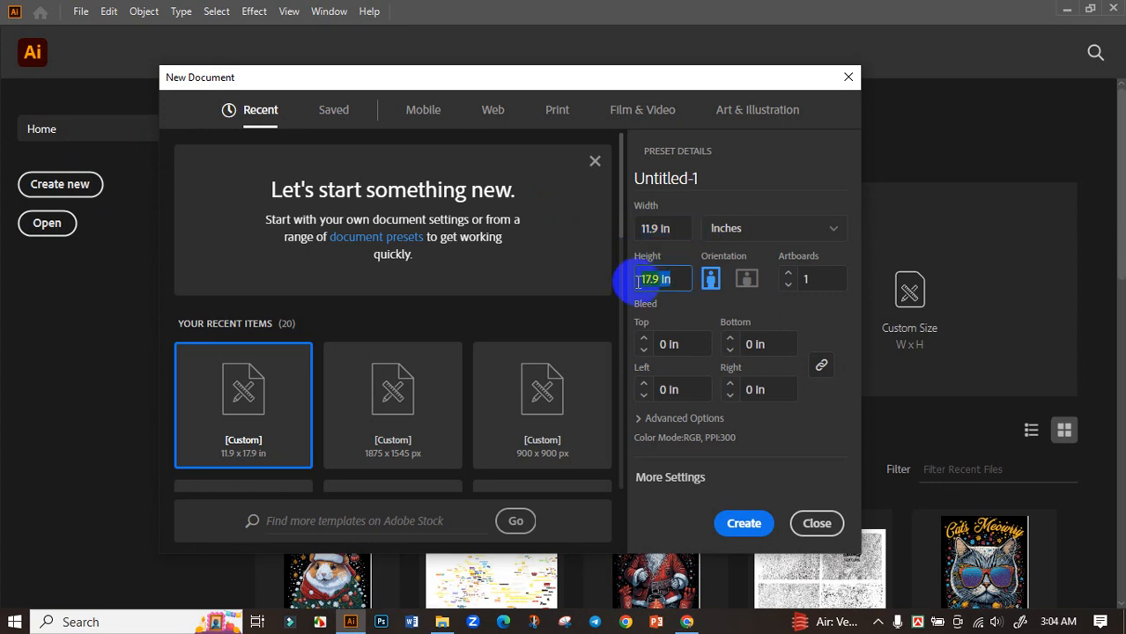
{"action": "left_click", "coordinate": [744, 523]}
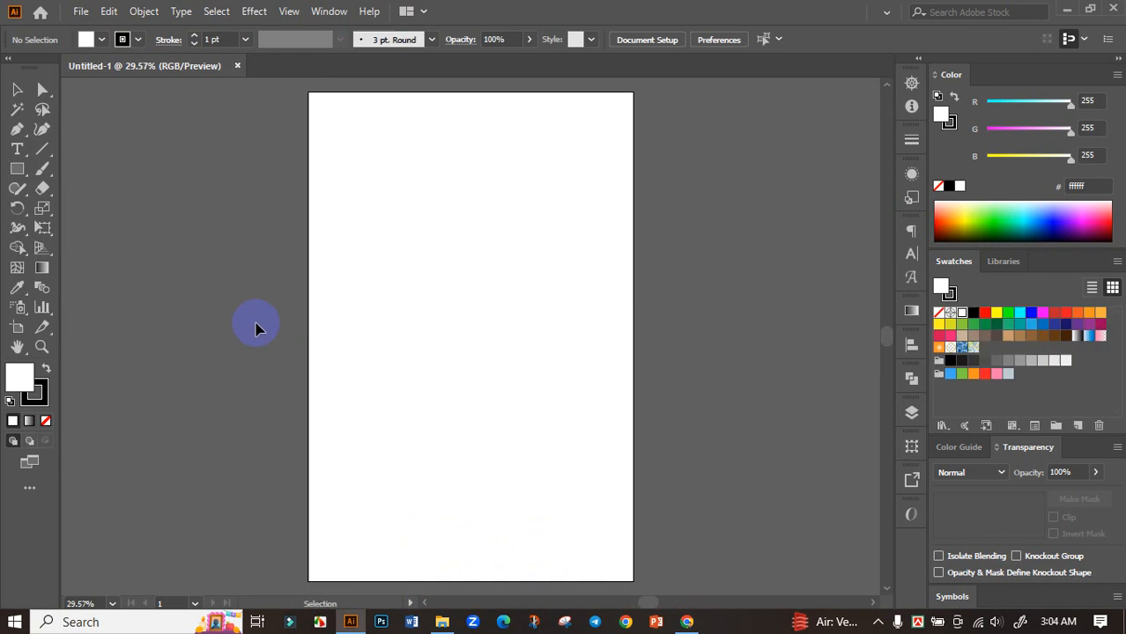
Step: Draw a rectangle covering the whole artboard, fill it with black, and deselect it
{"action": "left_click", "coordinate": [17, 168]}
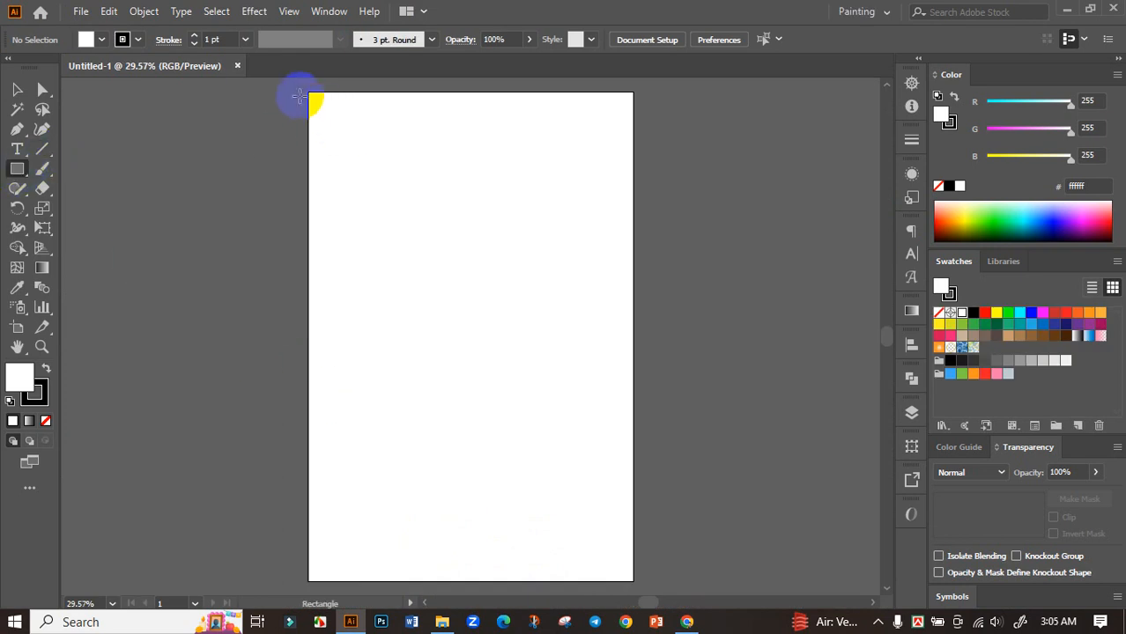
{"action": "left_click_drag", "start_coordinate": [306, 91], "coordinate": [633, 581]}
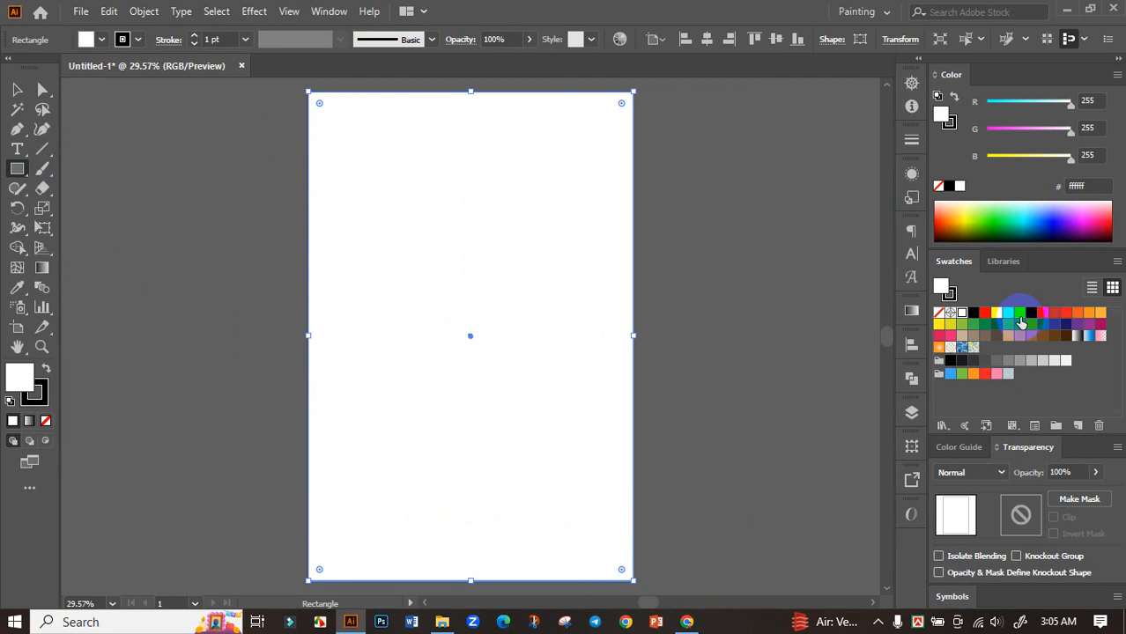
{"action": "left_click", "coordinate": [973, 314]}
{"action": "left_click", "coordinate": [16, 88]}
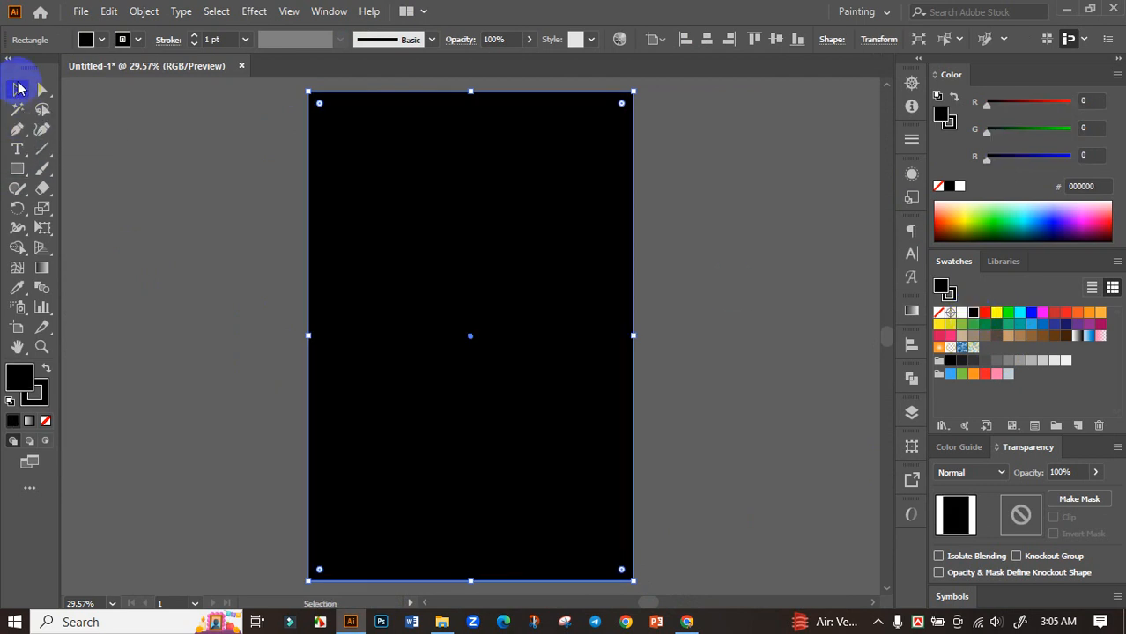
{"action": "left_click", "coordinate": [198, 145]}
{"action": "left_click", "coordinate": [454, 232]}
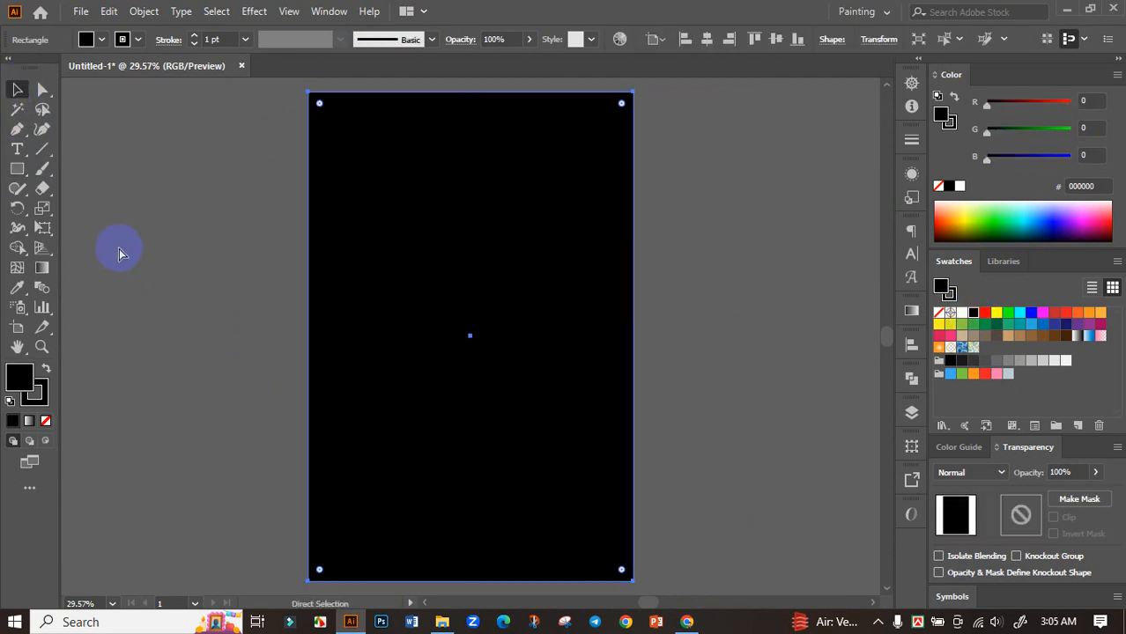
{"action": "left_click", "coordinate": [123, 255]}
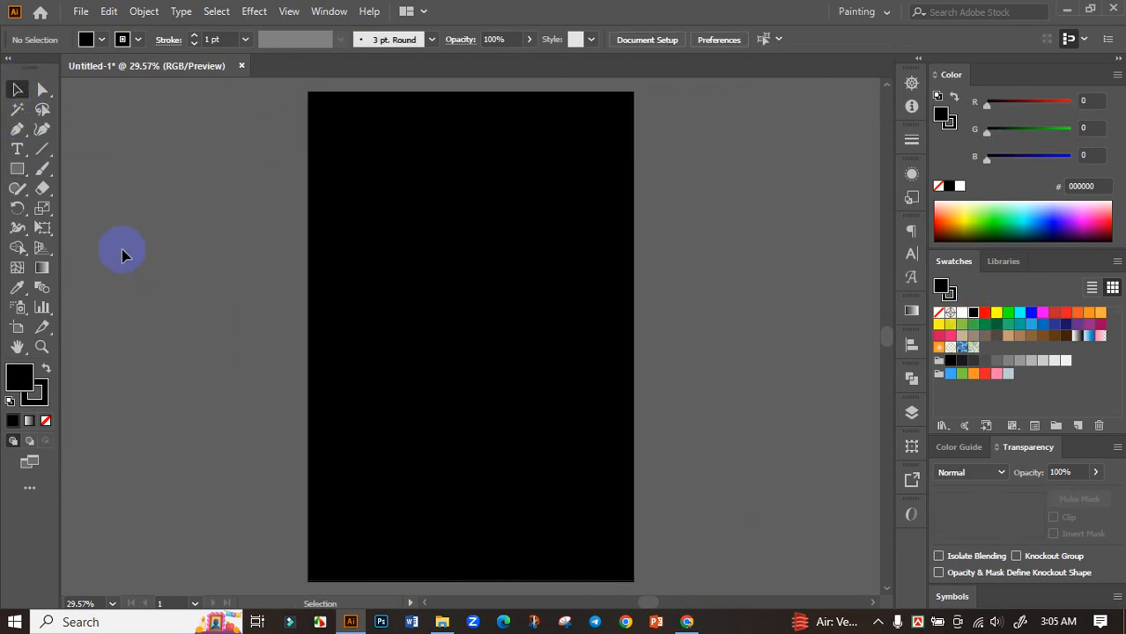
Step: Open the downloaded Christmas T-shirt EPS from the Downloads folder in Illustrator
{"action": "scroll", "coordinate": [273, 335], "scroll_direction": "down", "scroll_amount": 2}
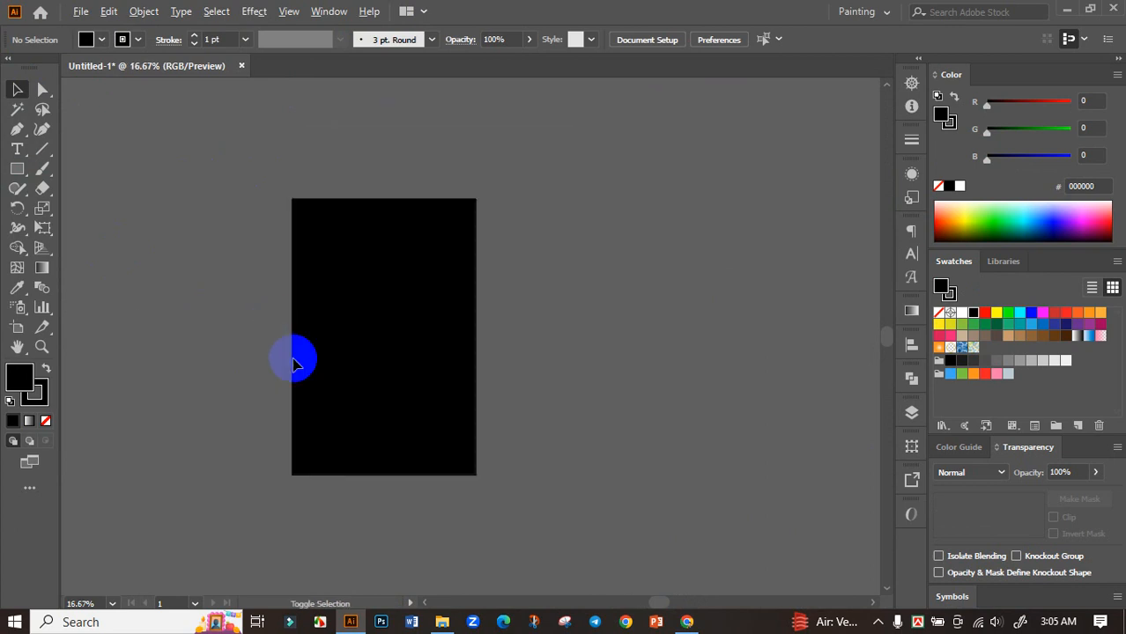
{"action": "scroll", "coordinate": [450, 477], "scroll_direction": "up", "scroll_amount": 2}
{"action": "left_click_drag", "start_coordinate": [361, 394], "coordinate": [470, 465]}
{"action": "scroll", "coordinate": [447, 471], "scroll_direction": "down", "scroll_amount": 1}
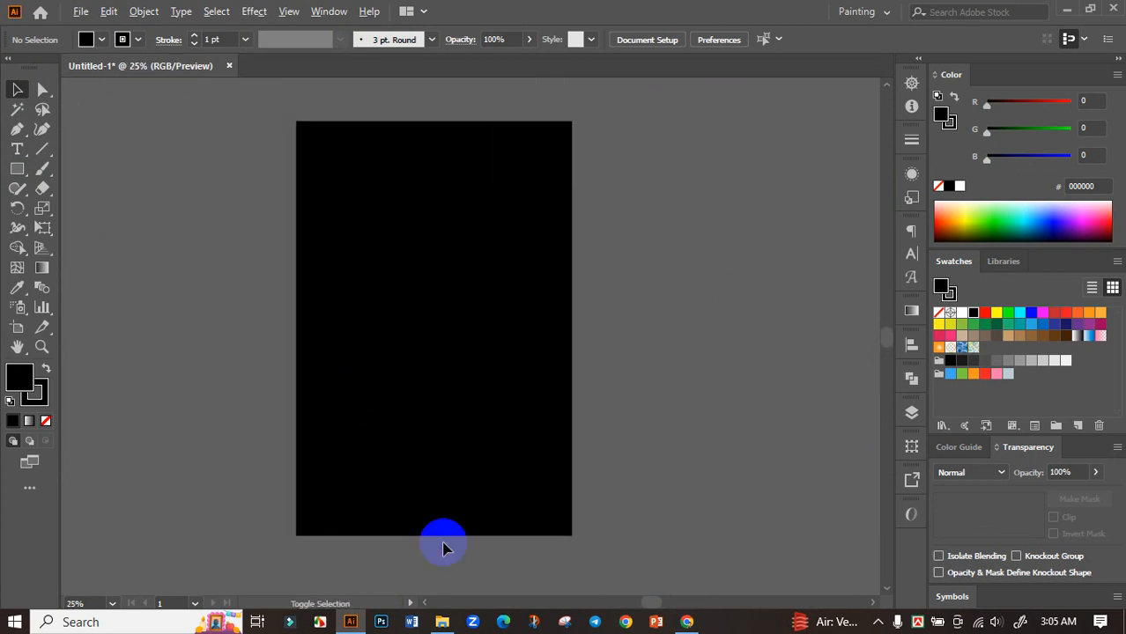
{"action": "left_click", "coordinate": [442, 622]}
{"action": "double_click", "coordinate": [510, 150]}
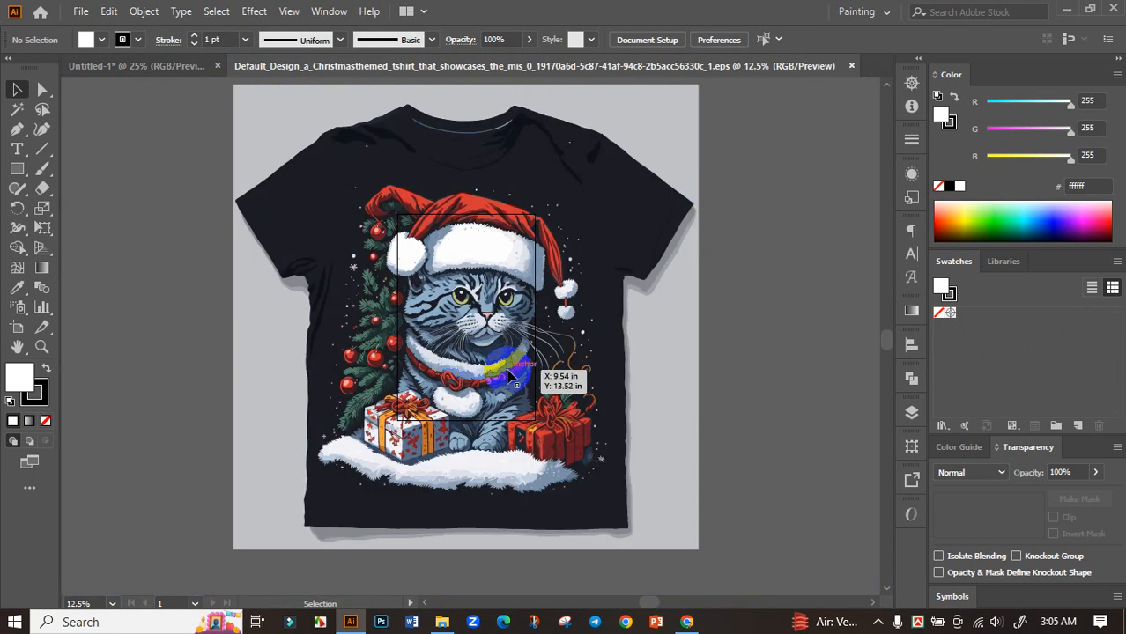
Step: Move the T-shirt artwork group leftward until it lies completely off its white artboard
{"action": "scroll", "coordinate": [275, 262], "scroll_direction": "down", "scroll_amount": 1}
{"action": "left_click_drag", "start_coordinate": [525, 305], "coordinate": [197, 288]}
{"action": "left_click_drag", "start_coordinate": [314, 299], "coordinate": [424, 309]}
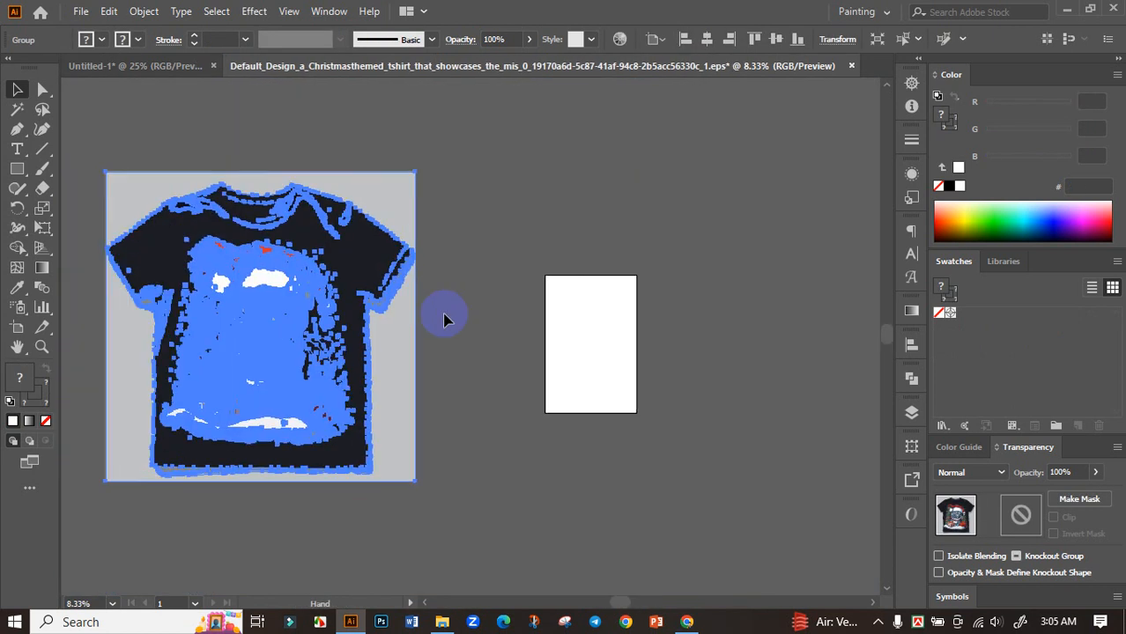
Step: Draw a diagonal unfilled line with a black 1 pt stroke in the empty area beside the T-shirt artwork
{"action": "left_click", "coordinate": [492, 320]}
{"action": "left_click_drag", "start_coordinate": [493, 322], "coordinate": [456, 306]}
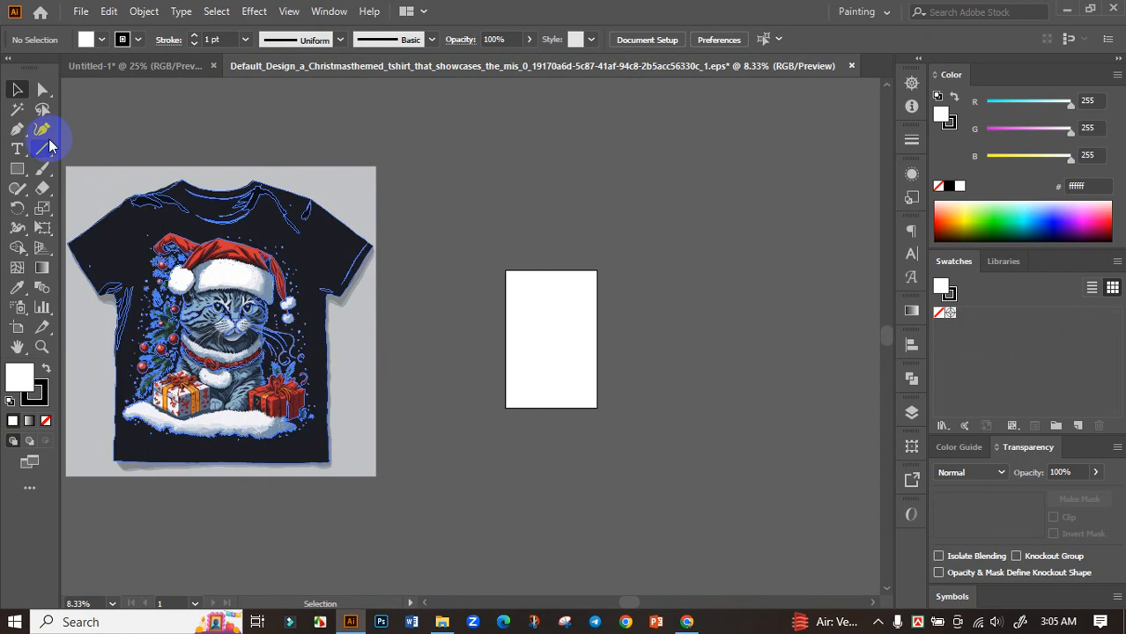
{"action": "left_click", "coordinate": [42, 146]}
{"action": "left_click_drag", "start_coordinate": [547, 167], "coordinate": [472, 311]}
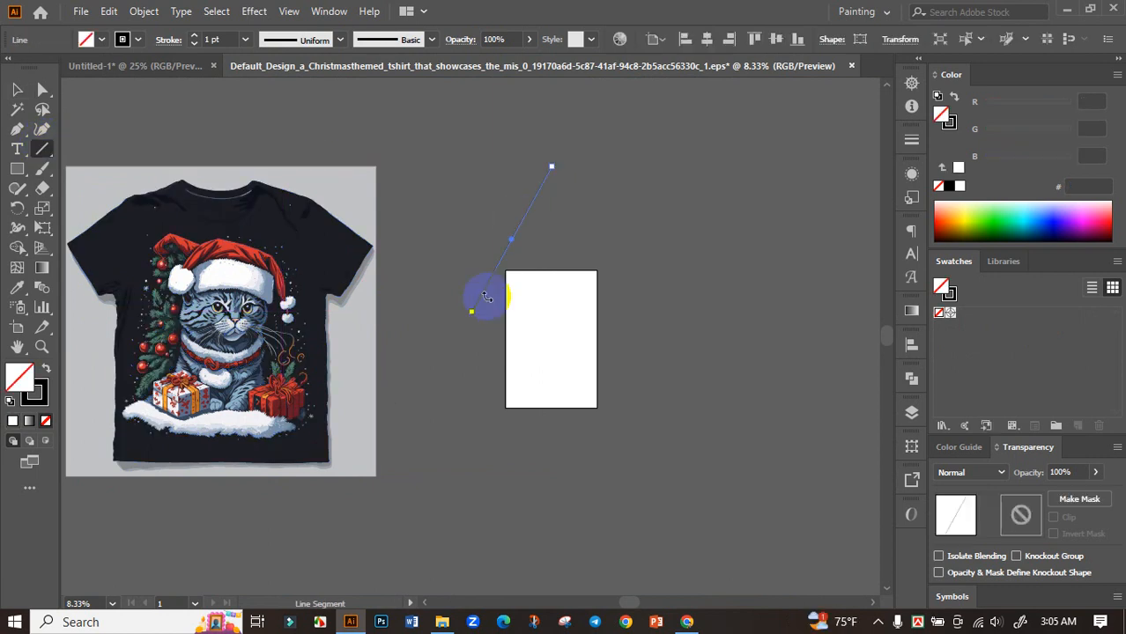
Step: Use the Magic Wand on the diagonal line to select it with all matching unfilled paths in the T-shirt artwork, and delete them
{"action": "left_click", "coordinate": [17, 109]}
{"action": "left_click", "coordinate": [458, 172]}
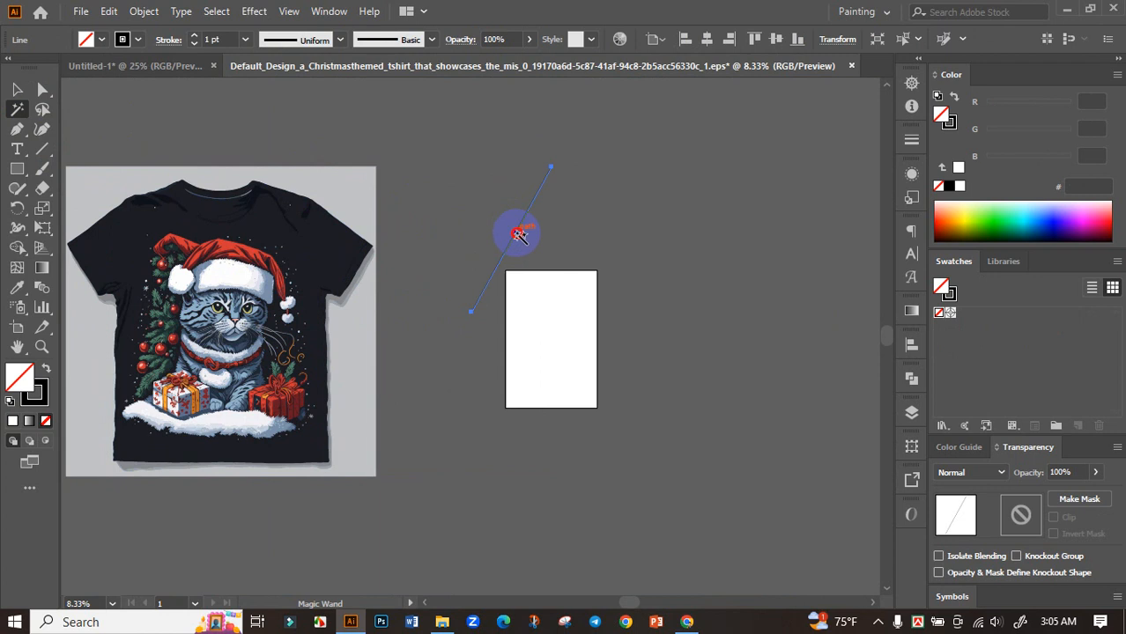
{"action": "left_click", "coordinate": [520, 235]}
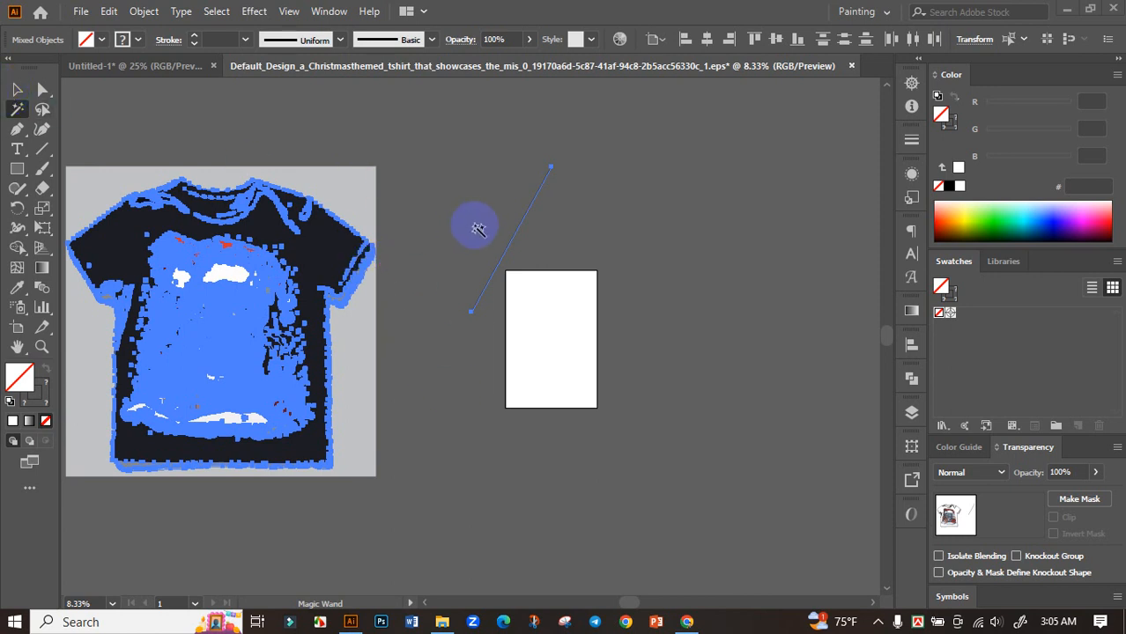
{"action": "left_click", "coordinate": [16, 89]}
{"action": "key", "text": "ctrl+a"}
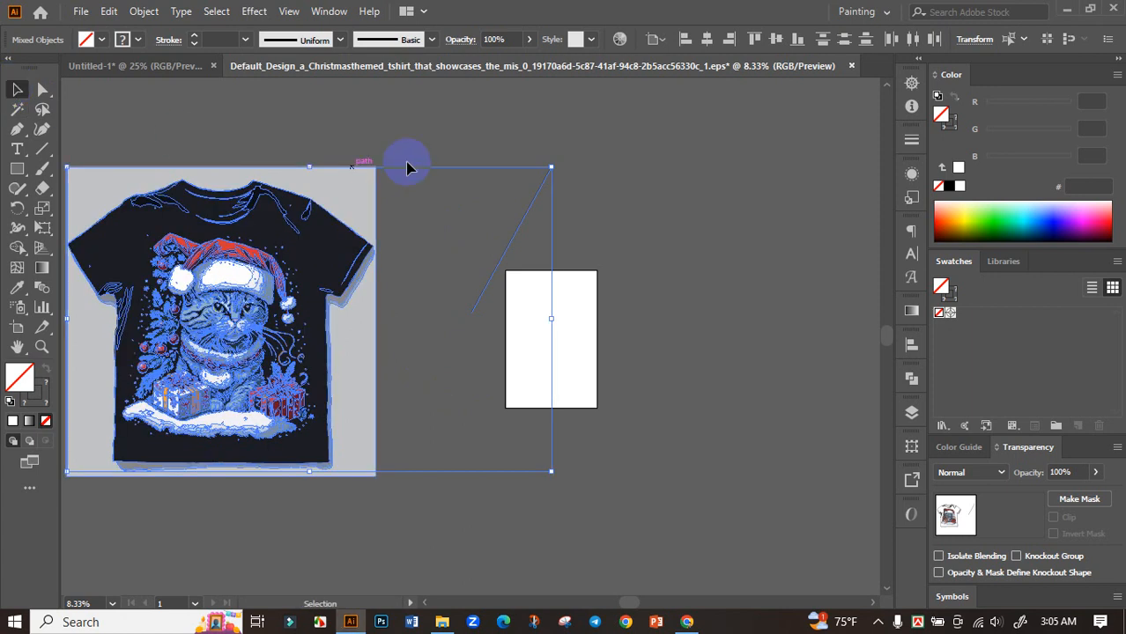
{"action": "left_click", "coordinate": [147, 152]}
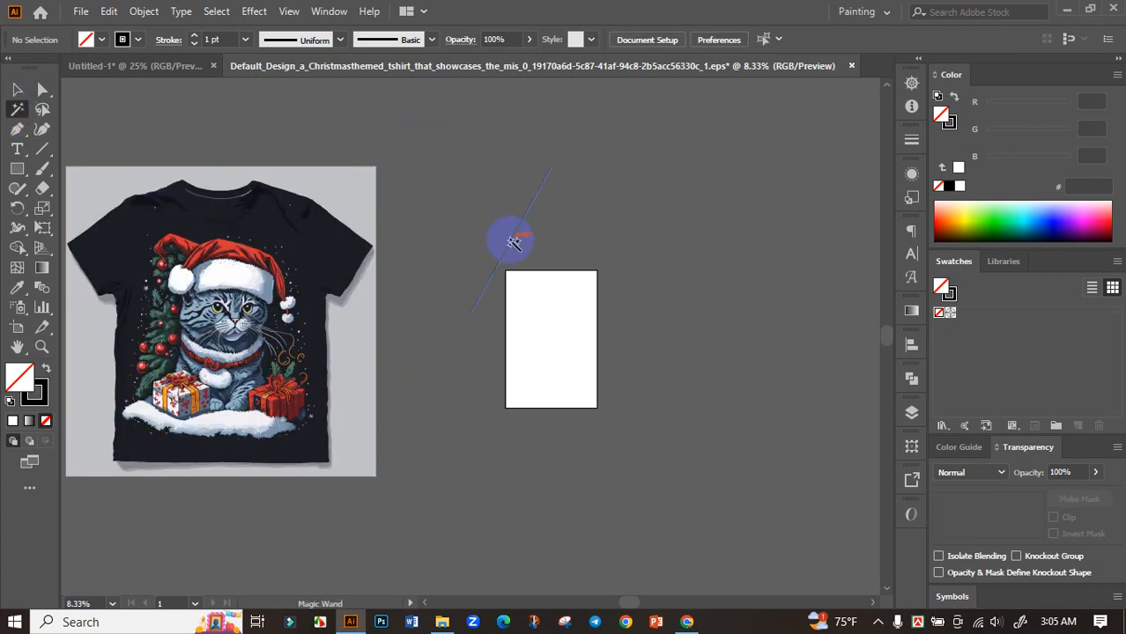
{"action": "left_click", "coordinate": [513, 242]}
{"action": "key", "text": "Delete"}
{"action": "left_click", "coordinate": [16, 89]}
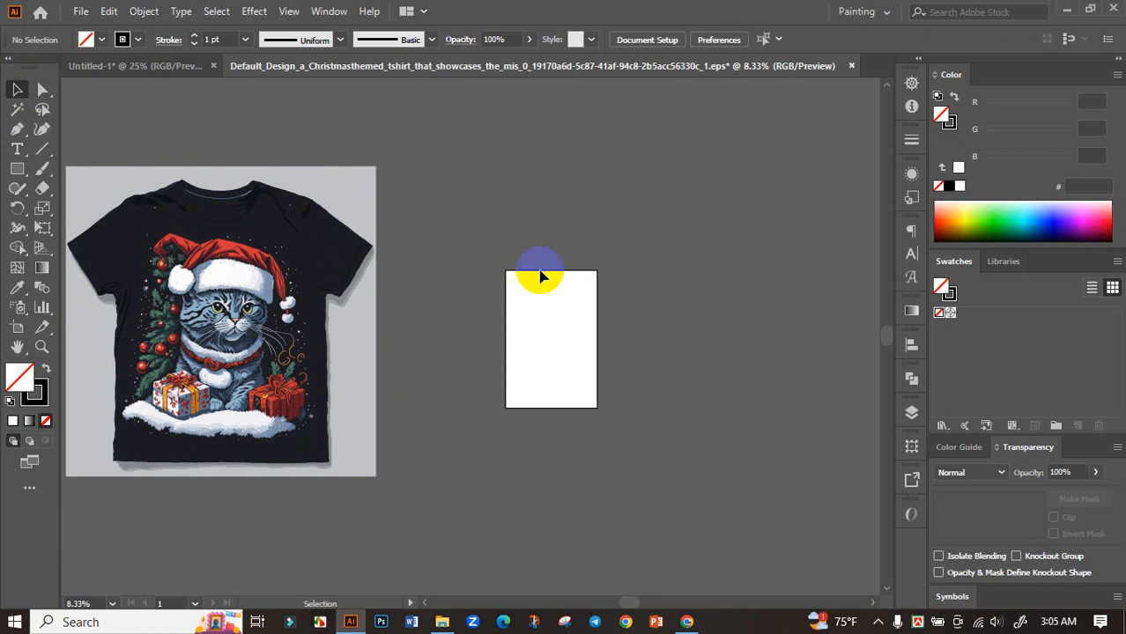
Step: Ungroup the T-shirt artwork and deselect its pieces
{"action": "left_click_drag", "start_coordinate": [423, 271], "coordinate": [564, 255]}
{"action": "left_click", "coordinate": [425, 280]}
{"action": "left_click", "coordinate": [614, 283]}
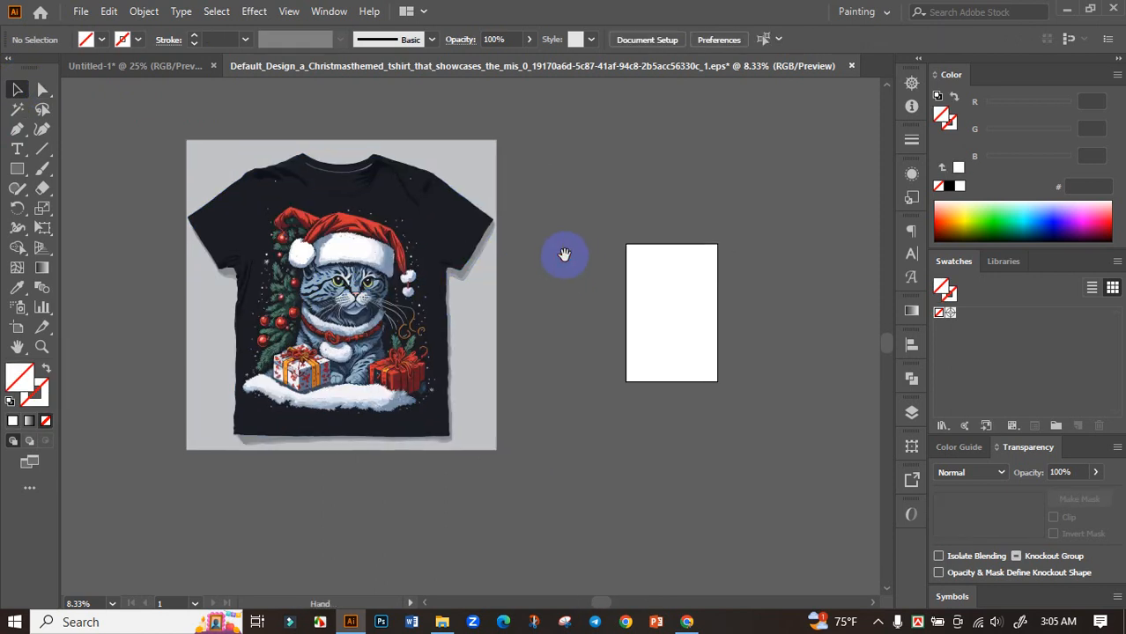
{"action": "left_click", "coordinate": [390, 231]}
{"action": "right_click", "coordinate": [389, 224]}
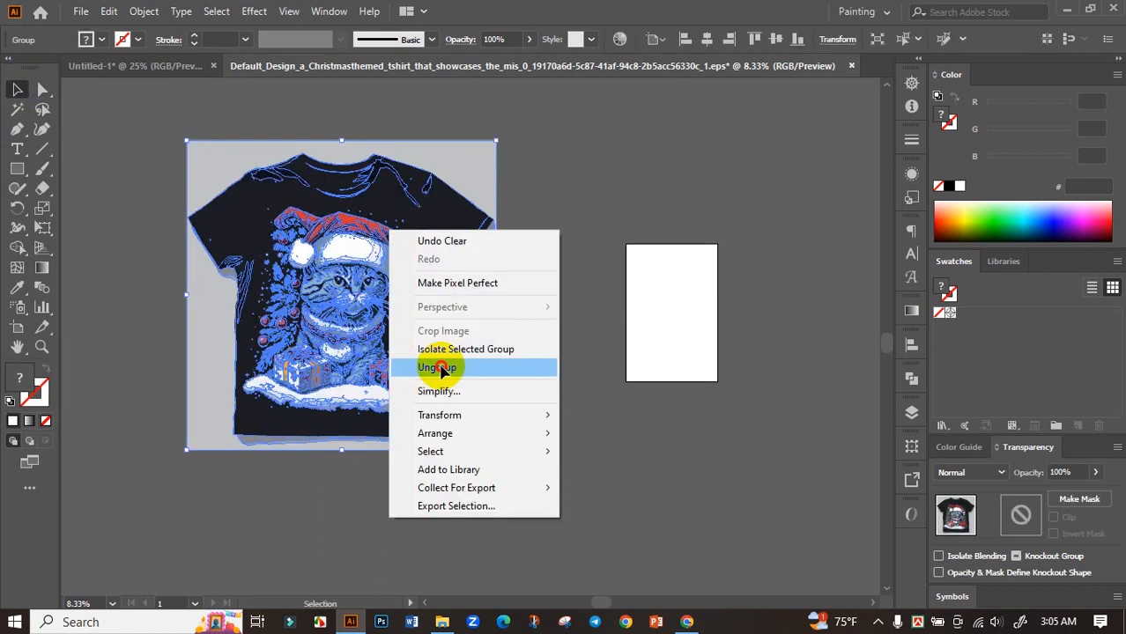
{"action": "left_click", "coordinate": [440, 369]}
{"action": "left_click", "coordinate": [578, 362]}
Step: Delete the light grey background, the shirt's shadow and the black shirt body from around the cat illustration
{"action": "scroll", "coordinate": [504, 355], "scroll_direction": "up", "scroll_amount": 1}
{"action": "left_click", "coordinate": [467, 358]}
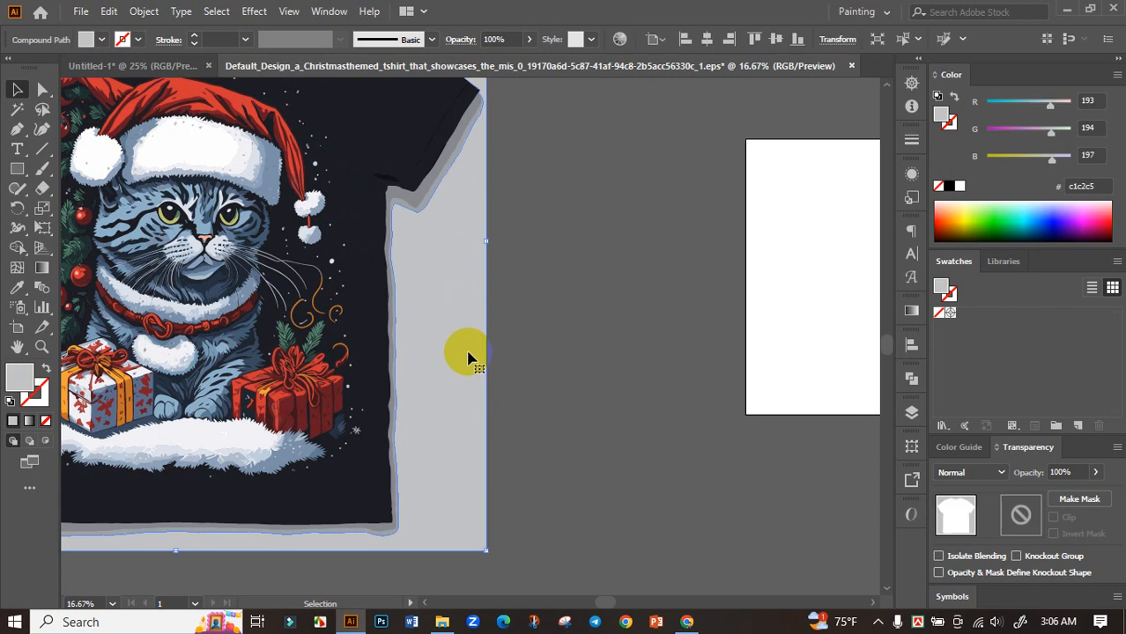
{"action": "key", "text": "Delete"}
{"action": "left_click_drag", "start_coordinate": [415, 214], "coordinate": [545, 310]}
{"action": "left_click_drag", "start_coordinate": [602, 341], "coordinate": [540, 214]}
{"action": "key", "text": "Delete"}
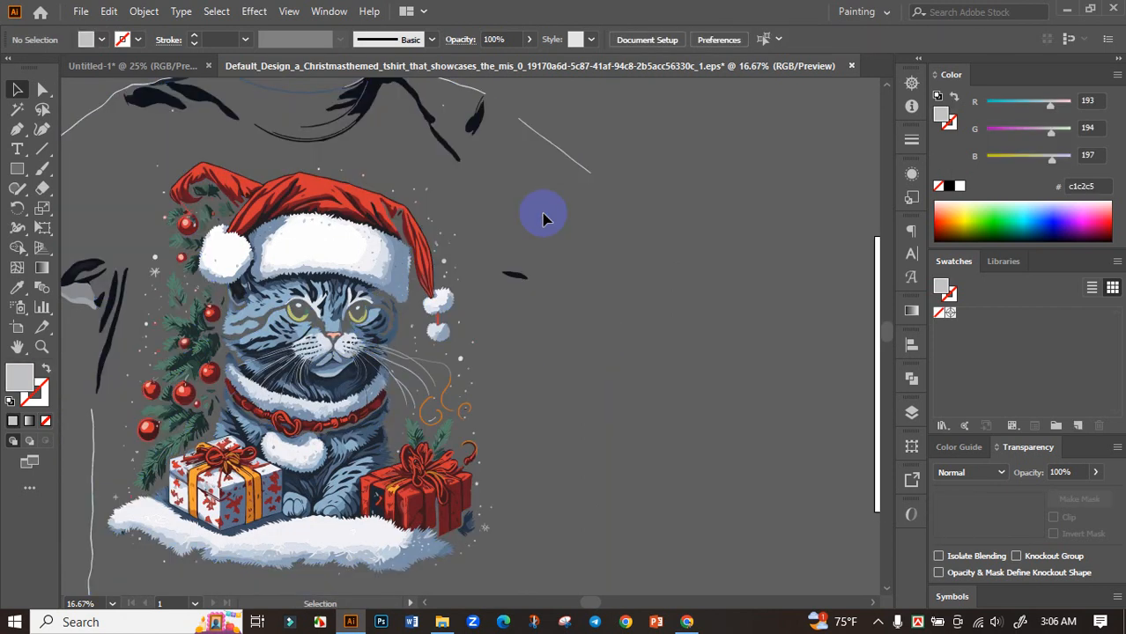
Step: Delete the leftover collar, shoulder, sleeve and side-seam fragments of the shirt above and beside the cat
{"action": "scroll", "coordinate": [617, 276], "scroll_direction": "up", "scroll_amount": 2}
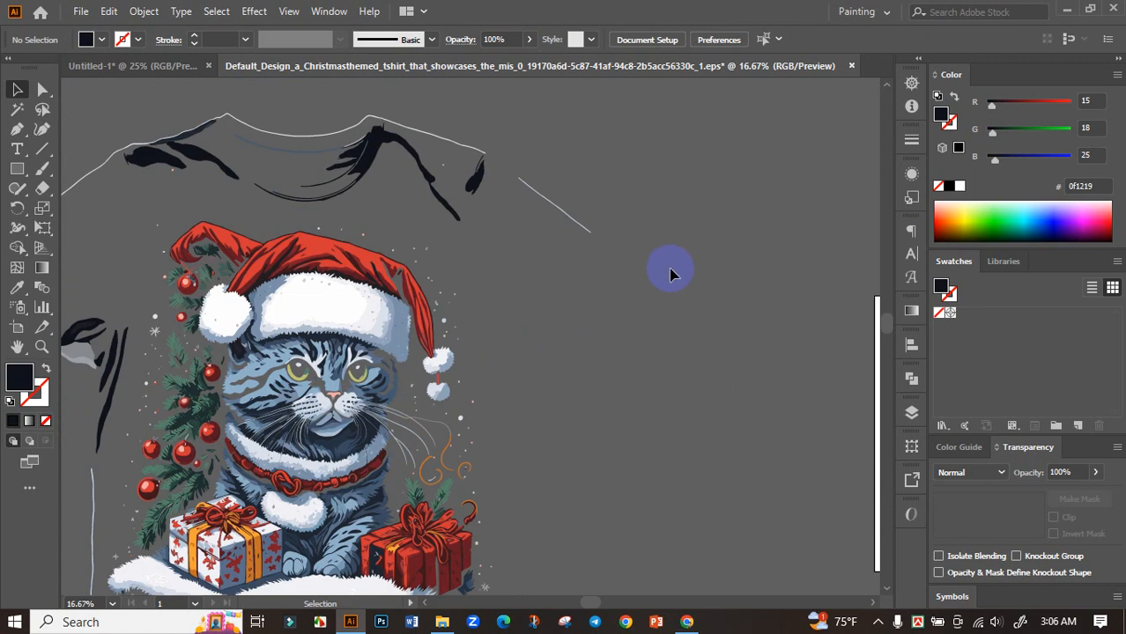
{"action": "left_click_drag", "start_coordinate": [473, 156], "coordinate": [476, 158]}
{"action": "key", "text": "Delete"}
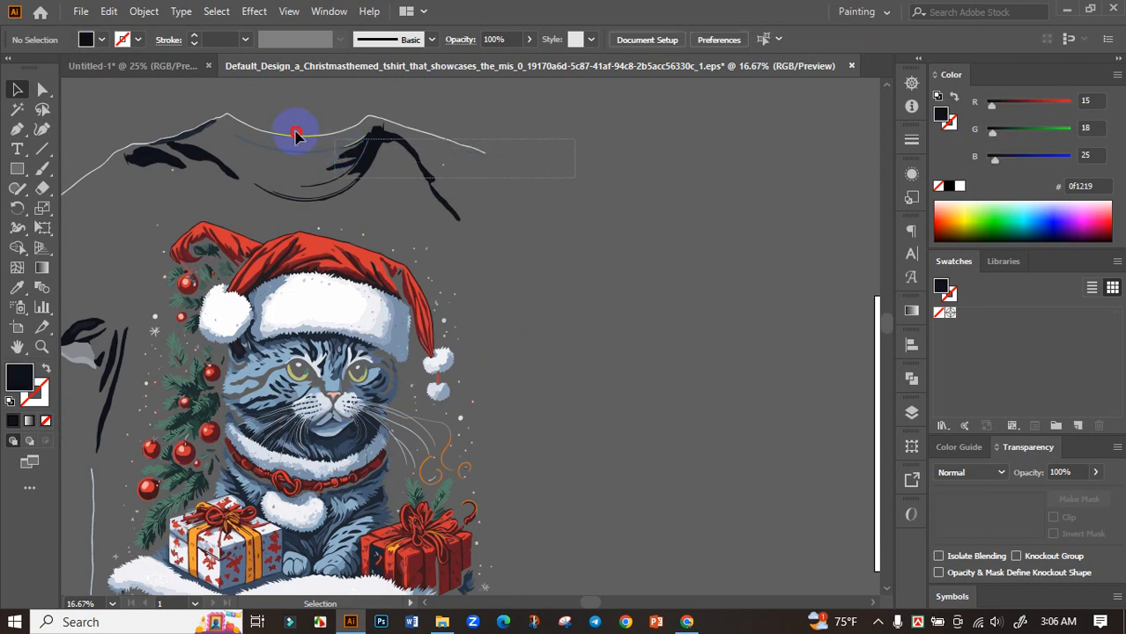
{"action": "left_click_drag", "start_coordinate": [132, 104], "coordinate": [134, 105]}
{"action": "key", "text": "Delete"}
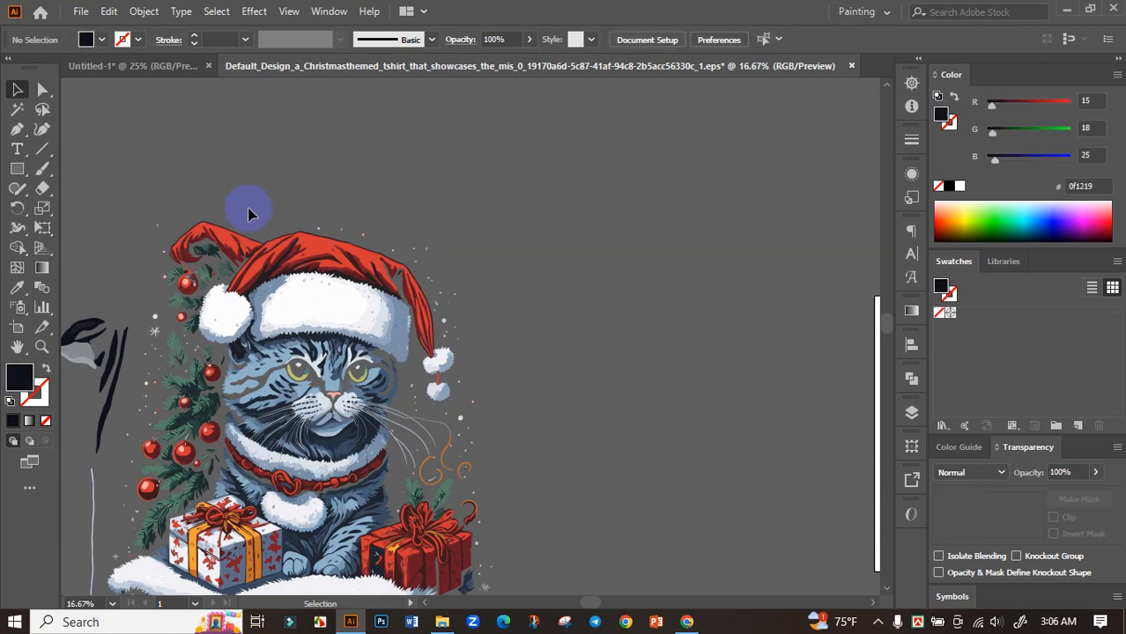
{"action": "left_click_drag", "start_coordinate": [314, 239], "coordinate": [641, 133]}
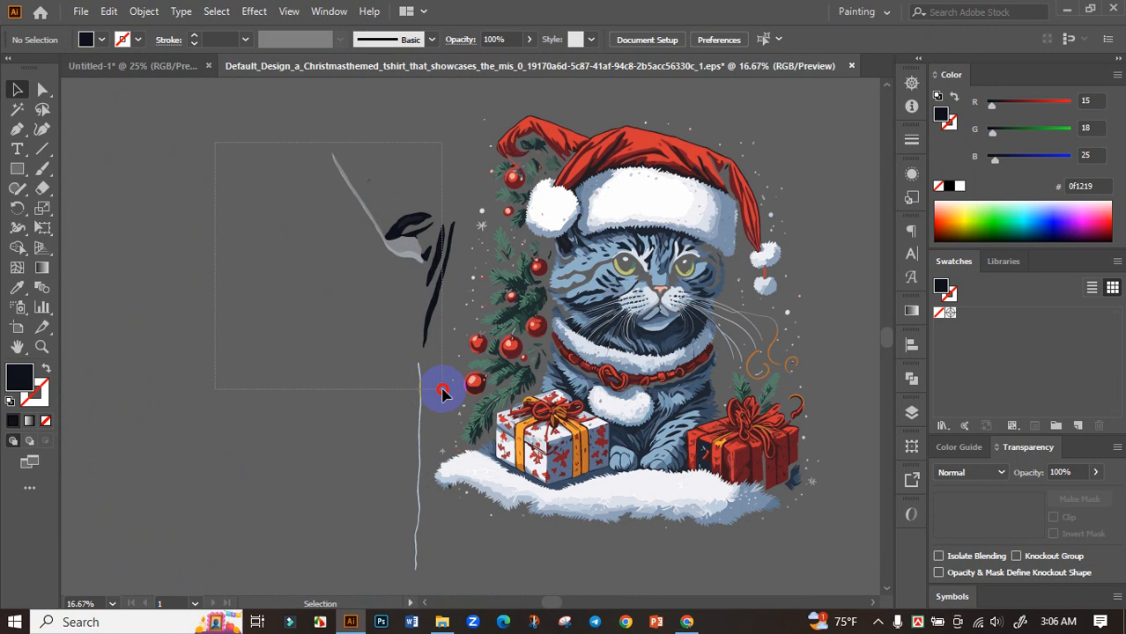
{"action": "left_click_drag", "start_coordinate": [442, 392], "coordinate": [444, 391]}
{"action": "key", "text": "Delete"}
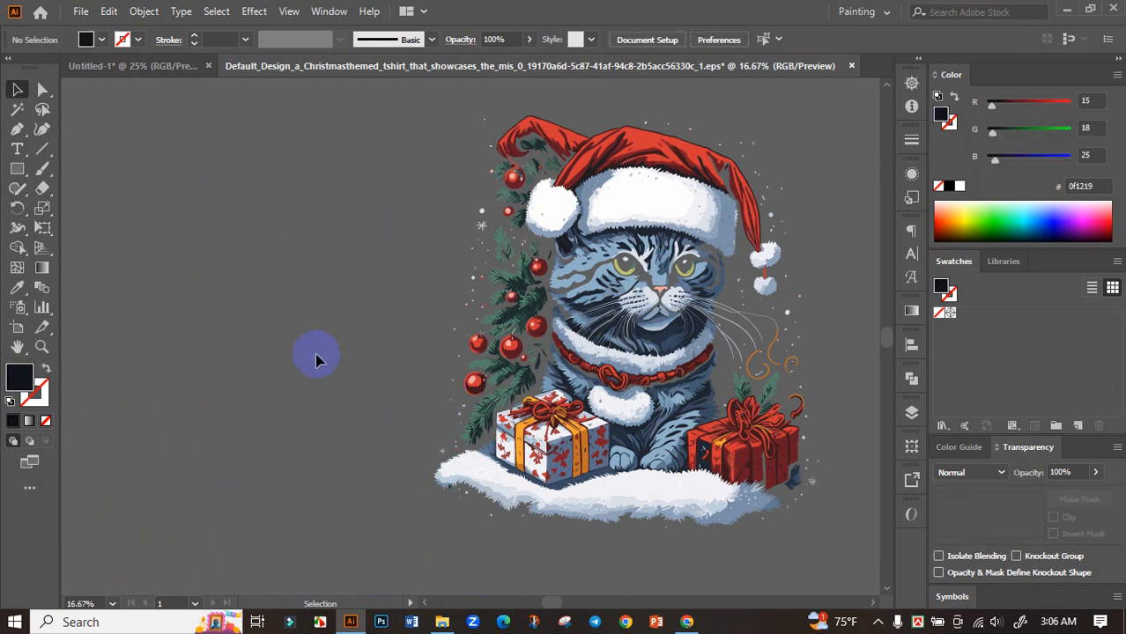
Step: Select all the remaining cat artwork, group it and bring it into the portrait document with the black background
{"action": "scroll", "coordinate": [314, 352], "scroll_direction": "down", "scroll_amount": 1}
{"action": "scroll", "coordinate": [251, 221], "scroll_direction": "right", "scroll_amount": 2}
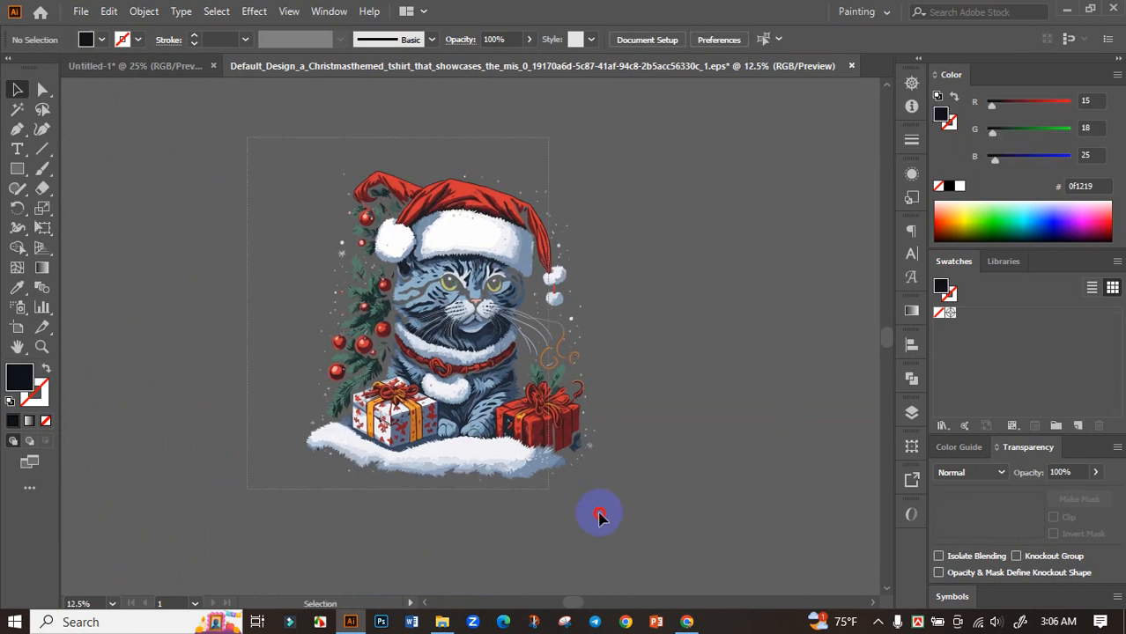
{"action": "key", "text": "ctrl+a"}
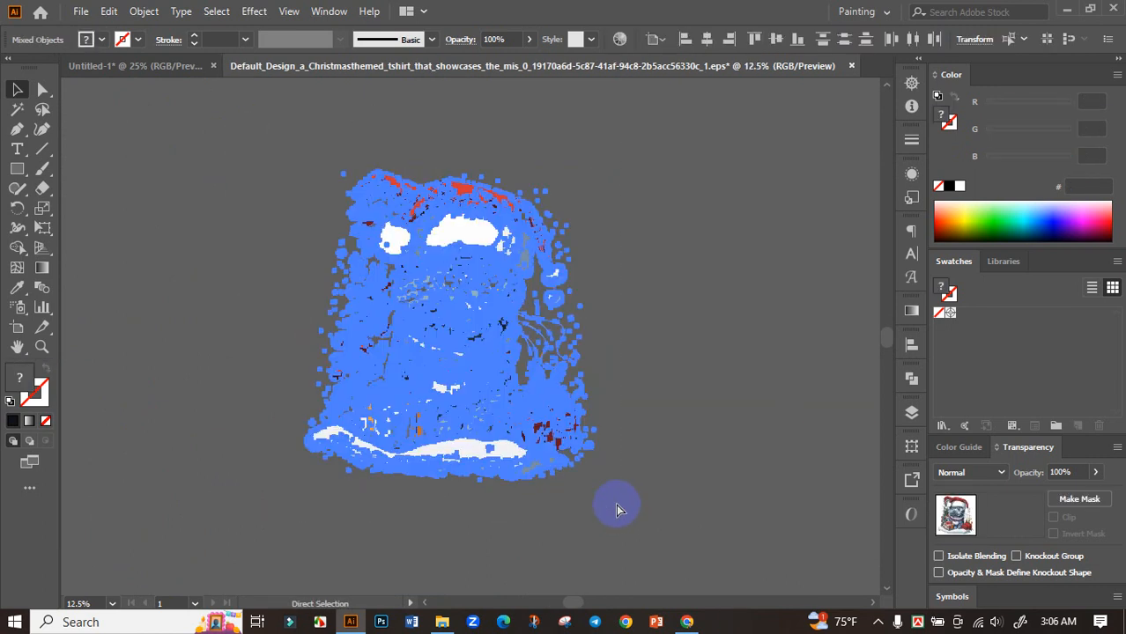
{"action": "left_click_drag", "start_coordinate": [452, 269], "coordinate": [521, 326]}
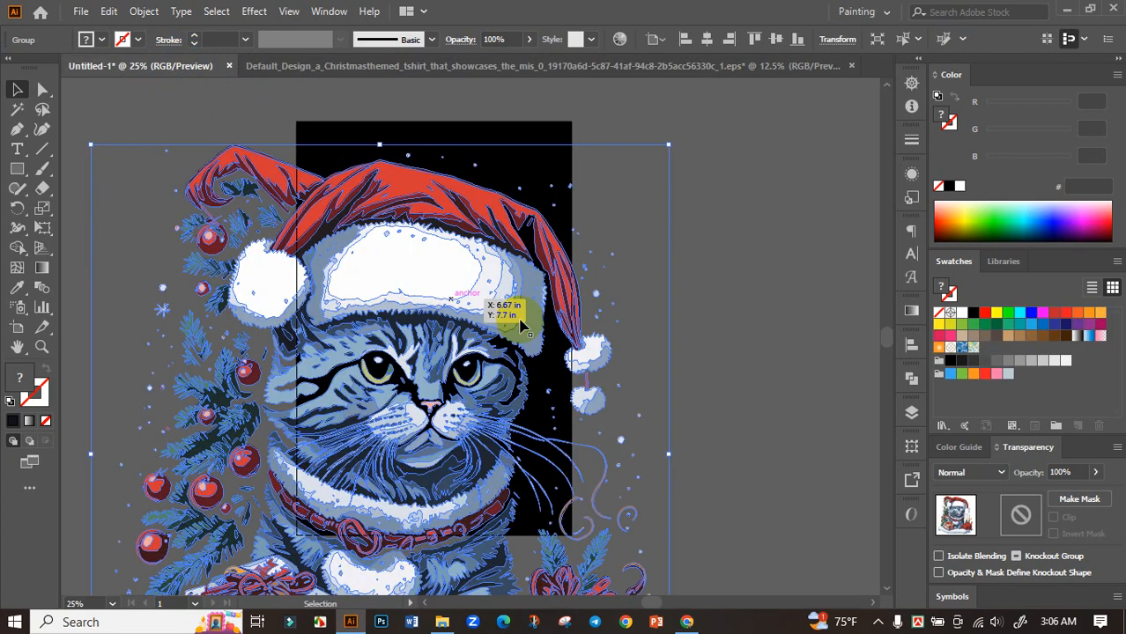
Step: Scale the cat group down to fit inside the artboard and centre it horizontally and vertically
{"action": "left_click_drag", "start_coordinate": [669, 456], "coordinate": [474, 453]}
{"action": "left_click_drag", "start_coordinate": [386, 438], "coordinate": [459, 280]}
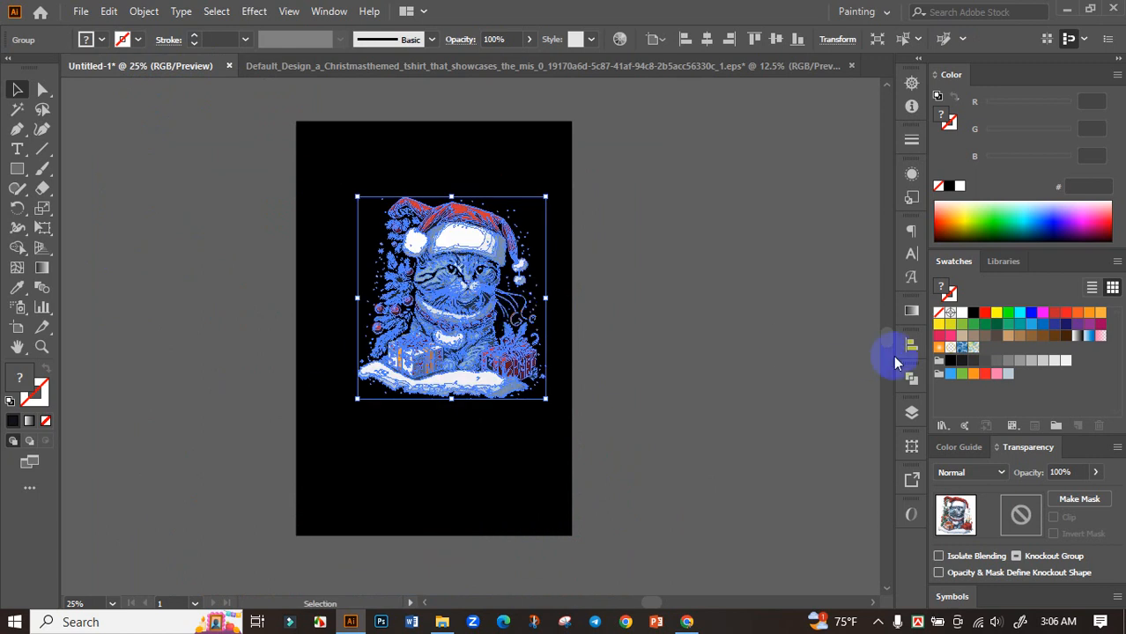
{"action": "left_click", "coordinate": [749, 381]}
{"action": "left_click", "coordinate": [850, 381]}
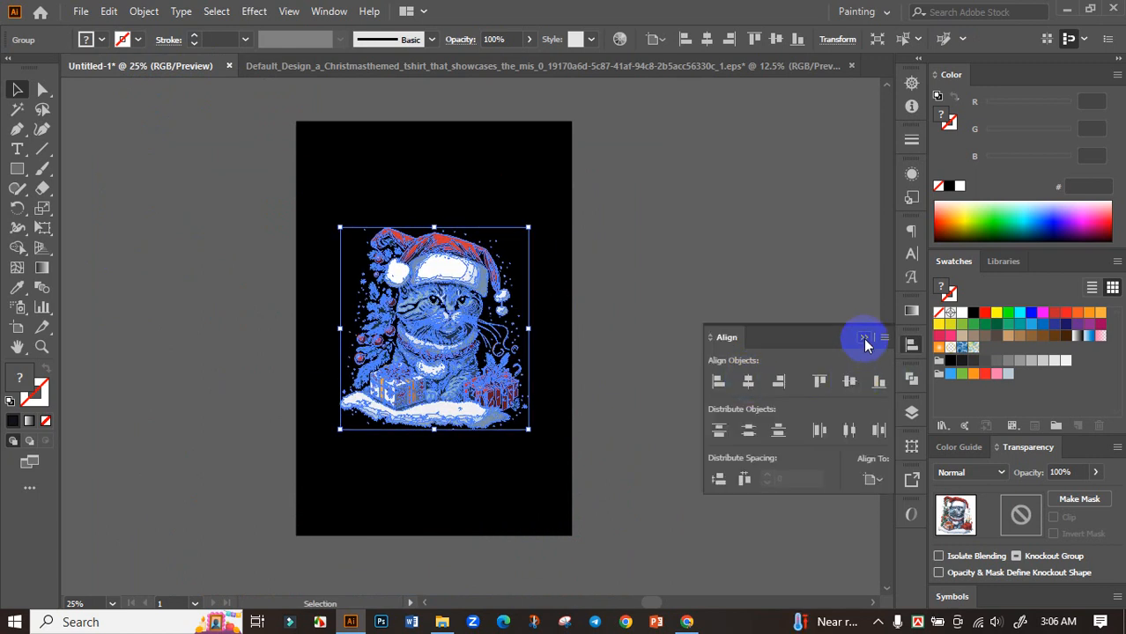
{"action": "left_click", "coordinate": [867, 338]}
Step: Enlarge the cat group to nearly the artboard's full width, place it in the upper part with space below, and deselect it
{"action": "left_click_drag", "start_coordinate": [434, 227], "coordinate": [439, 144]}
{"action": "left_click", "coordinate": [674, 215]}
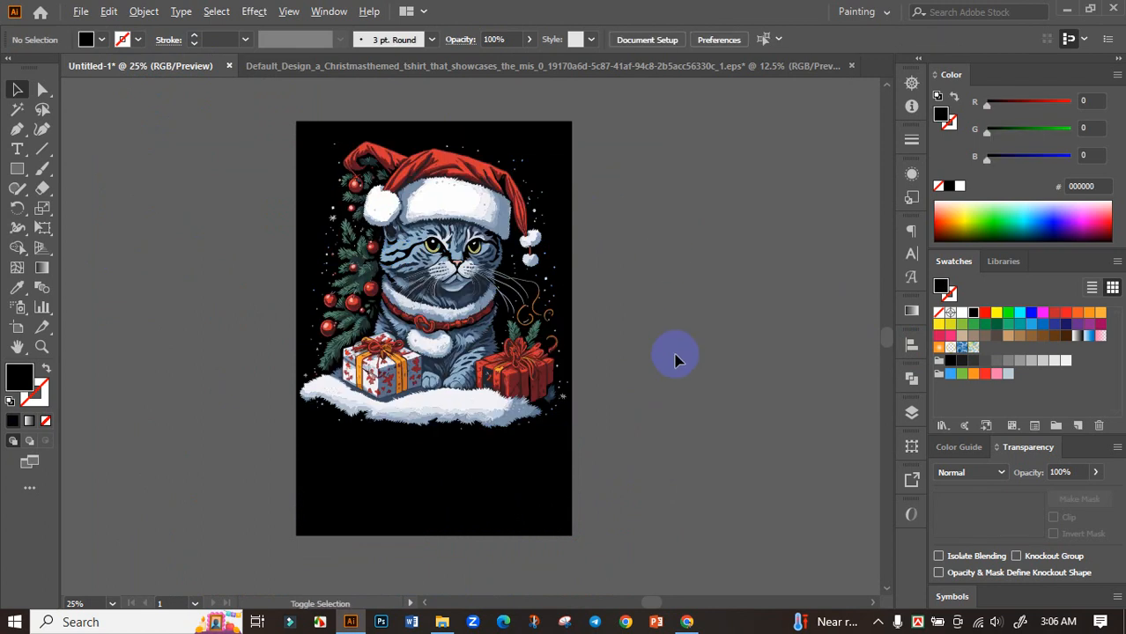
{"action": "scroll", "coordinate": [674, 357], "scroll_direction": "down", "scroll_amount": 1}
{"action": "scroll", "coordinate": [638, 383], "scroll_direction": "up", "scroll_amount": 1}
{"action": "left_click_drag", "start_coordinate": [613, 373], "coordinate": [614, 401]}
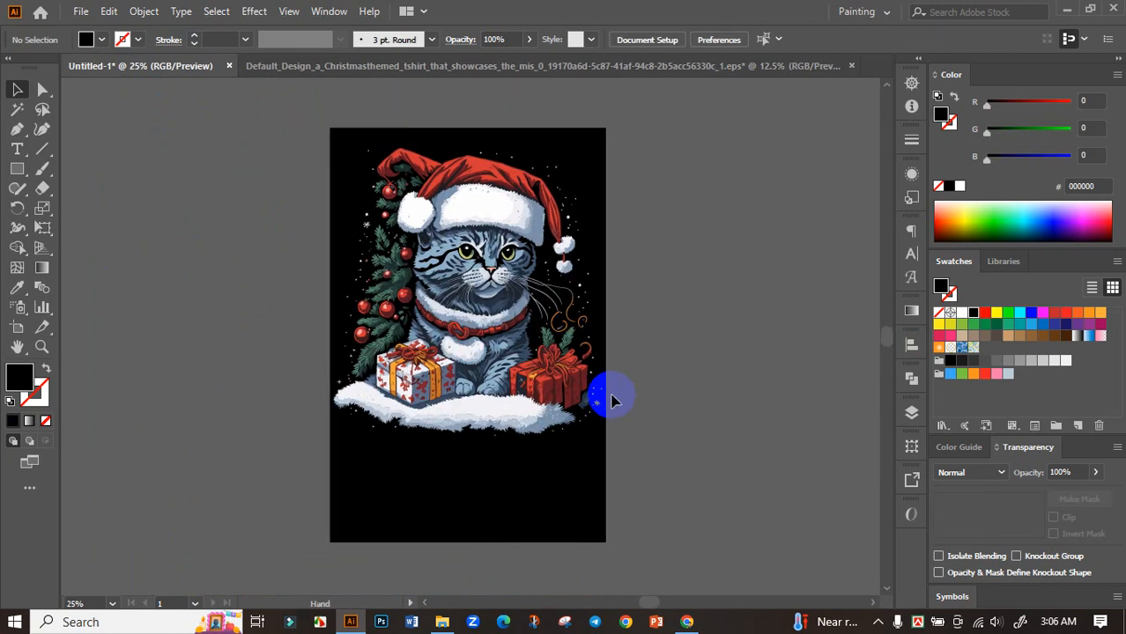
{"action": "scroll", "coordinate": [651, 449], "scroll_direction": "down", "scroll_amount": 1}
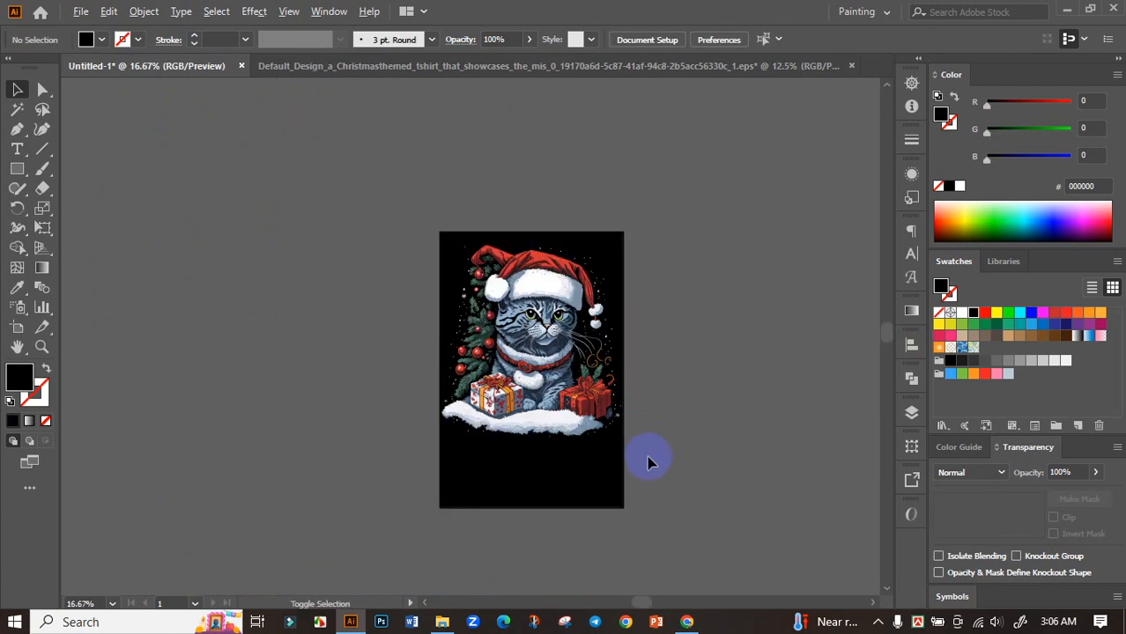
{"action": "scroll", "coordinate": [647, 456], "scroll_direction": "up", "scroll_amount": 1}
Step: Switch to ChatGPT in the browser and copy the slogan "Meowy Wonderland" from the list
{"action": "left_click", "coordinate": [686, 622]}
{"action": "left_click", "coordinate": [450, 14]}
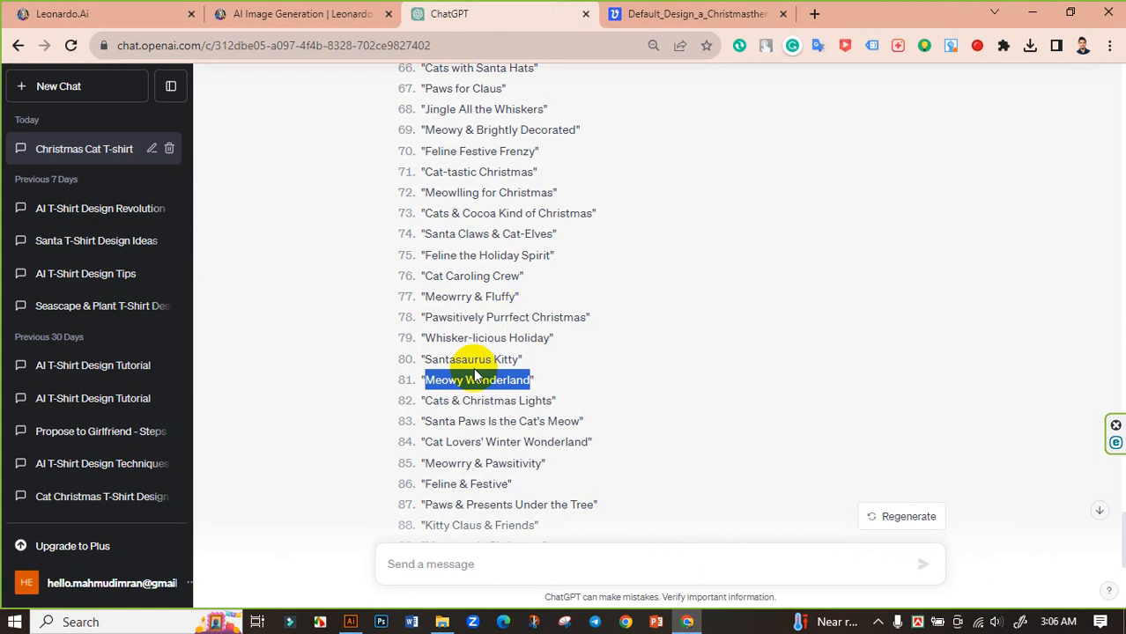
{"action": "left_click", "coordinate": [426, 382]}
{"action": "left_click_drag", "start_coordinate": [435, 379], "coordinate": [521, 378]}
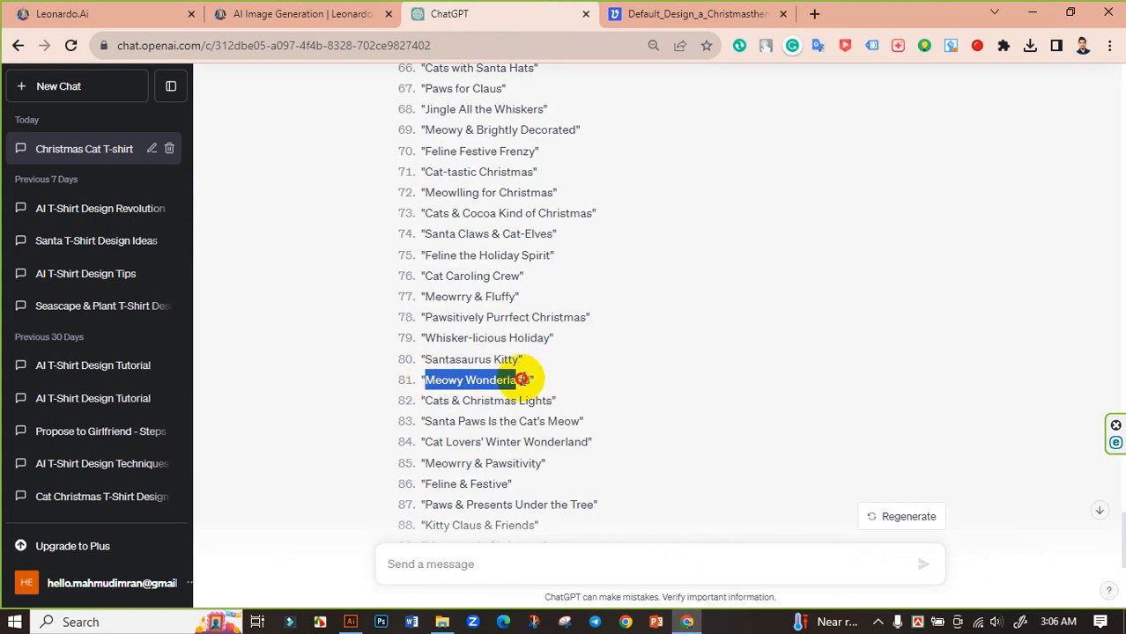
{"action": "right_click", "coordinate": [534, 384]}
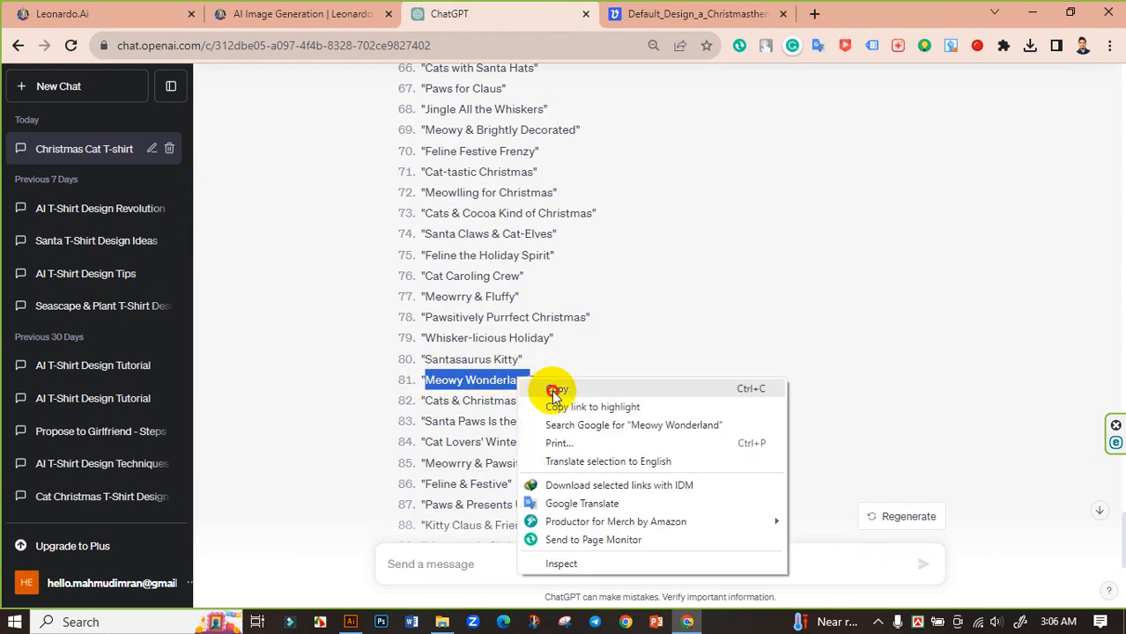
{"action": "left_click", "coordinate": [550, 392]}
Step: Switch to Illustrator, paste "Meowy Wonderland" as text beside the artboard and enlarge it to about 139 pt
{"action": "left_click", "coordinate": [351, 622]}
{"action": "left_click_drag", "start_coordinate": [680, 383], "coordinate": [237, 338]}
{"action": "key", "text": "ctrl+v"}
{"action": "left_click", "coordinate": [17, 89]}
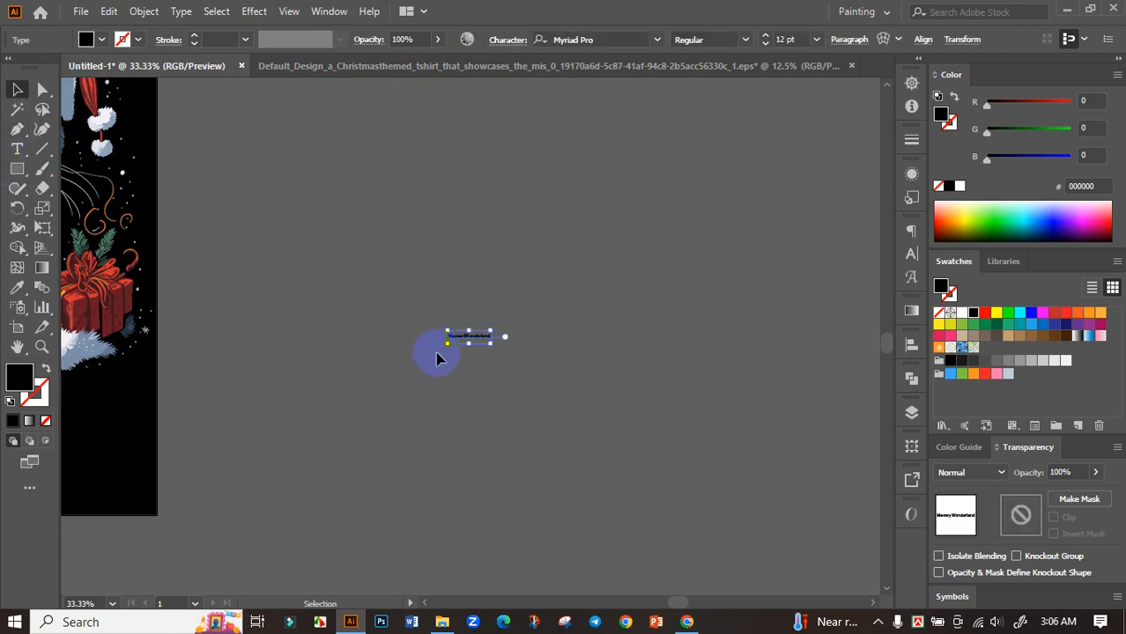
{"action": "left_click_drag", "start_coordinate": [495, 350], "coordinate": [658, 422]}
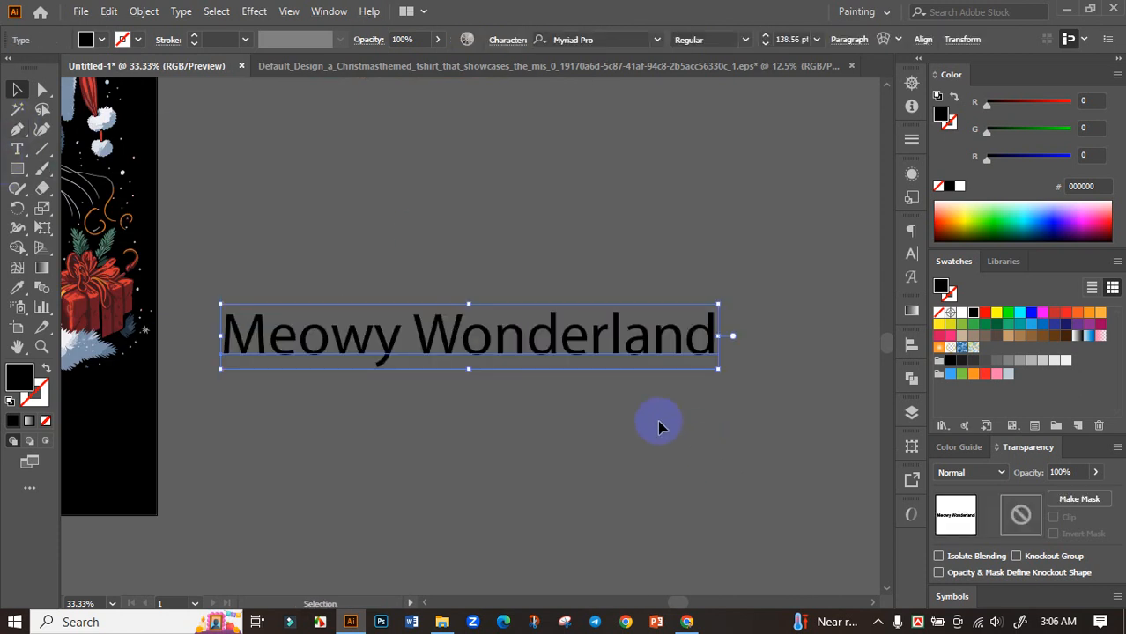
Step: Set the slogan's font to Burbank Big Condensed Black and turn on All Caps
{"action": "left_click", "coordinate": [656, 40]}
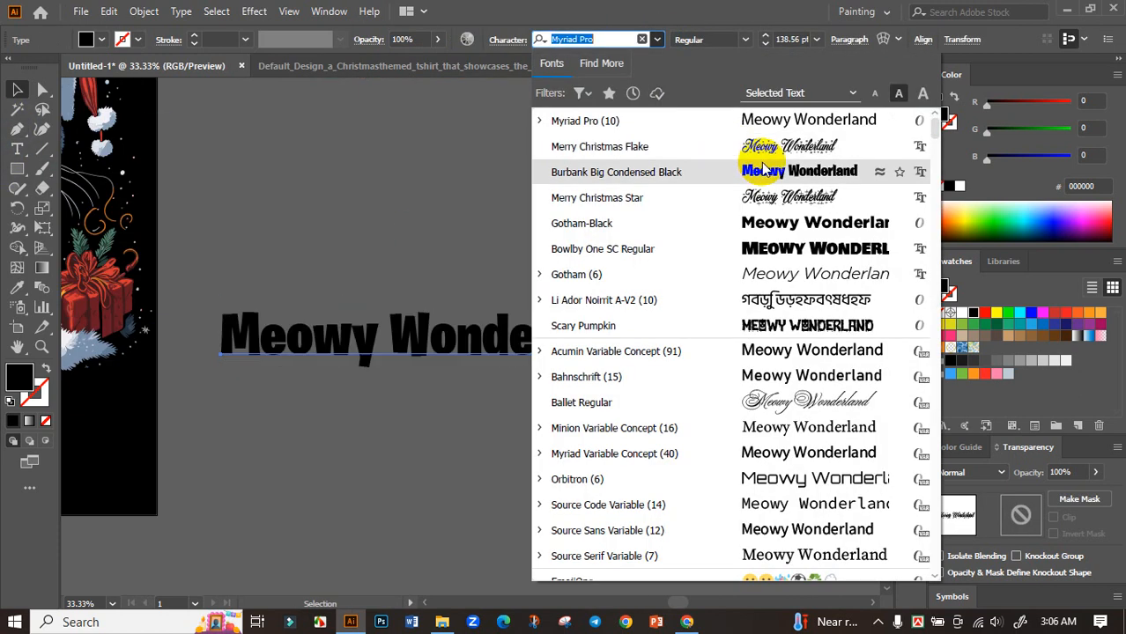
{"action": "left_click", "coordinate": [761, 162]}
{"action": "scroll", "coordinate": [666, 338], "scroll_direction": "down", "scroll_amount": 1}
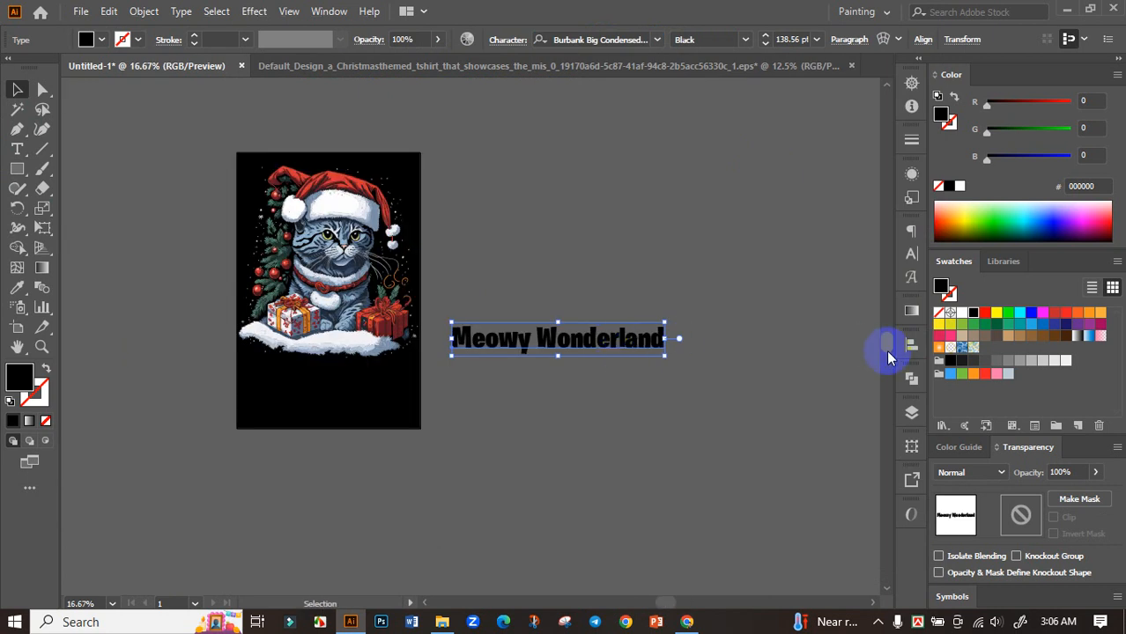
{"action": "left_click", "coordinate": [911, 254]}
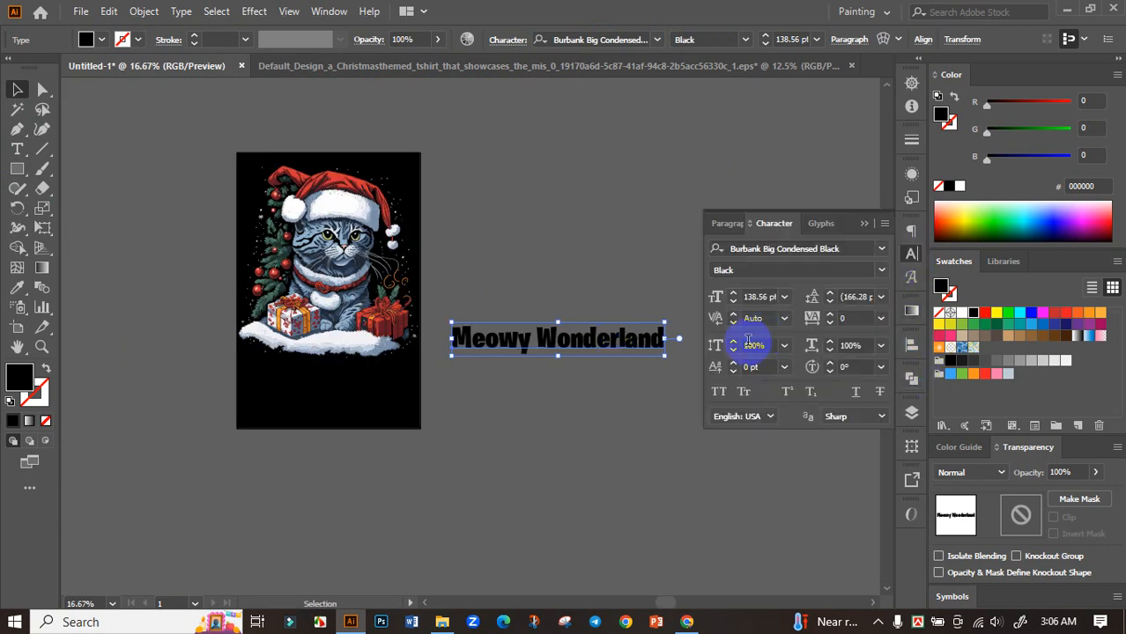
{"action": "left_click", "coordinate": [722, 396]}
{"action": "left_click", "coordinate": [583, 414]}
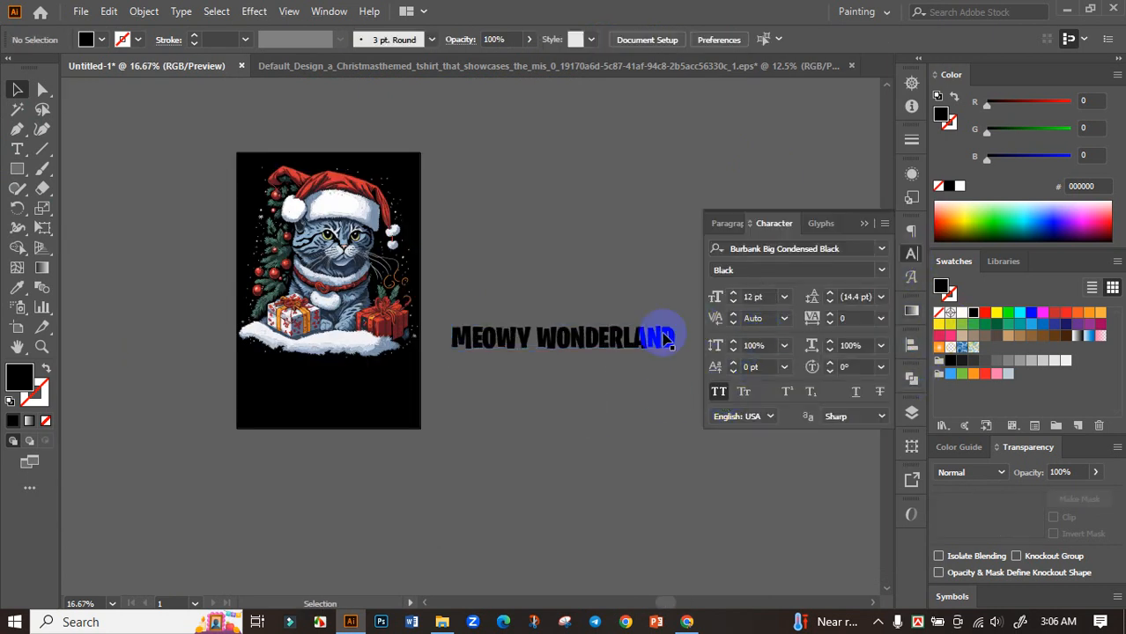
Step: Fill the MEOWY WONDERLAND text with white and deselect it
{"action": "left_click", "coordinate": [667, 340]}
{"action": "left_click", "coordinate": [960, 313]}
{"action": "left_click", "coordinate": [532, 400]}
{"action": "scroll", "coordinate": [538, 356], "scroll_direction": "up", "scroll_amount": 2}
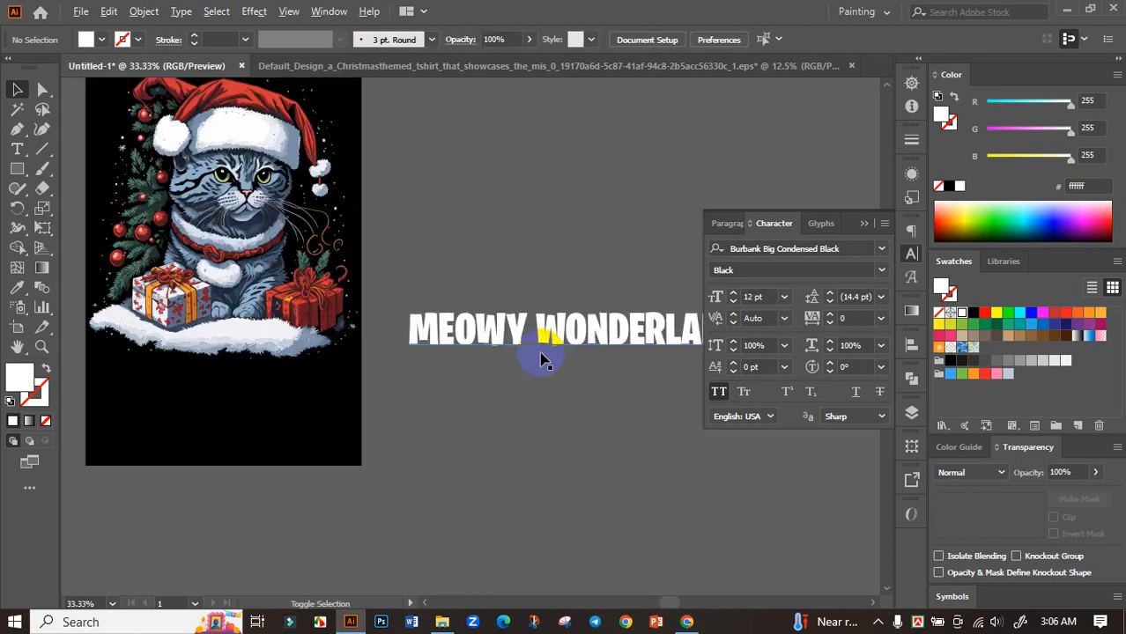
Step: Cut the word MEOWY out of the slogan text, leaving WONDERLAND on its own
{"action": "left_click", "coordinate": [568, 331]}
{"action": "scroll", "coordinate": [566, 330], "scroll_direction": "down", "scroll_amount": 2}
{"action": "double_click", "coordinate": [546, 328]}
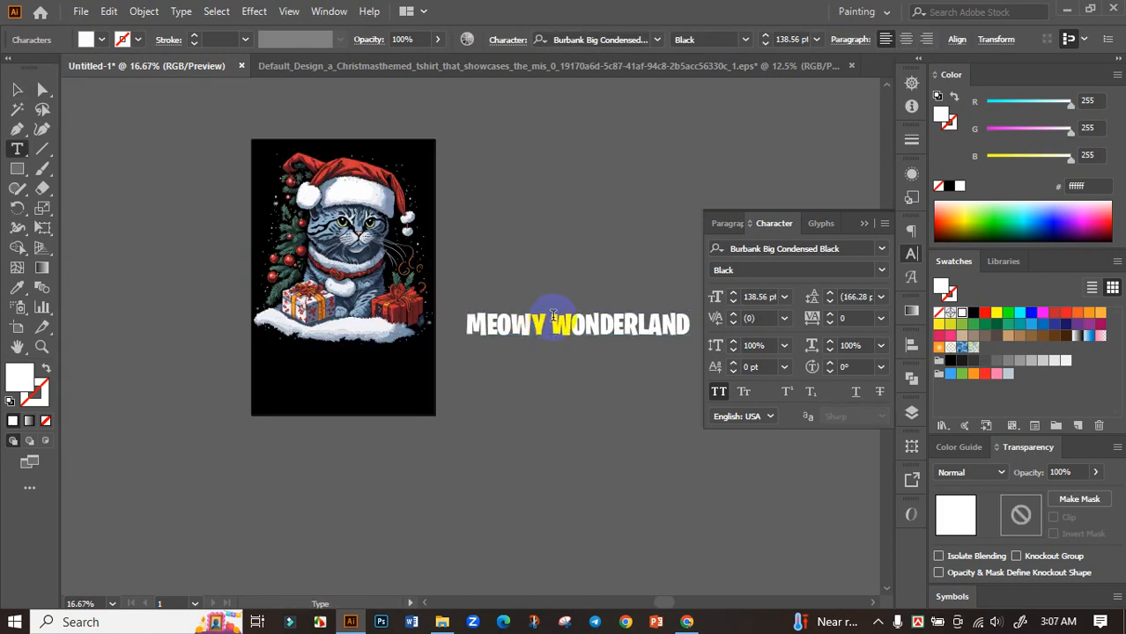
{"action": "left_click_drag", "start_coordinate": [552, 327], "coordinate": [379, 328]}
{"action": "key", "text": "BackSpace"}
{"action": "left_click", "coordinate": [17, 88]}
Step: Move the WONDERLAND text onto the black artboard below the cat artwork and deselect it
{"action": "left_click", "coordinate": [496, 328]}
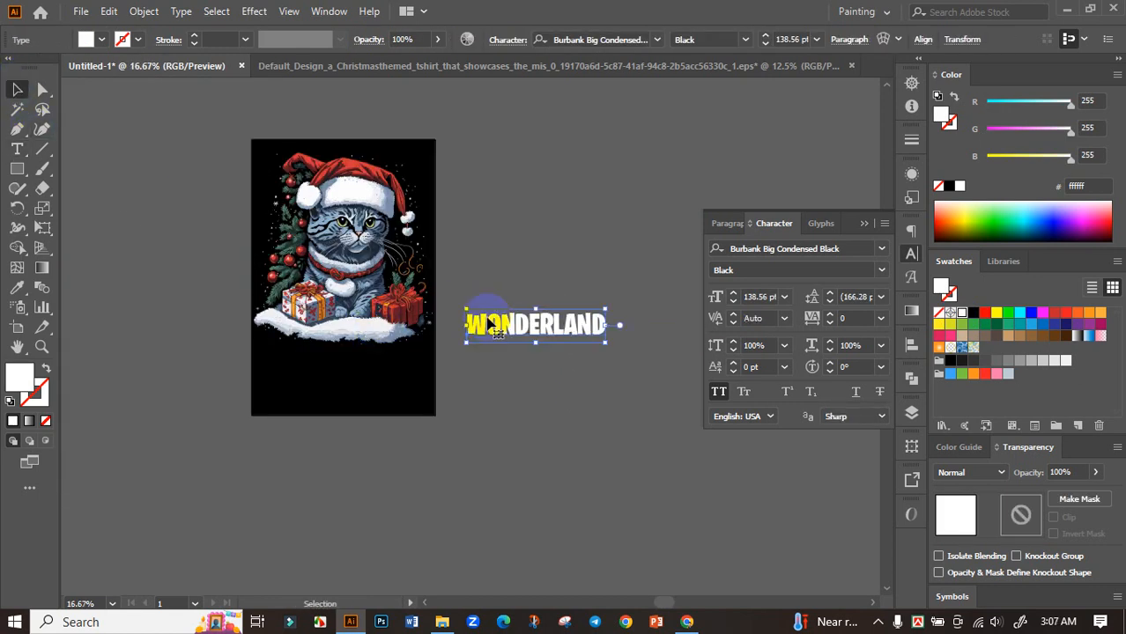
{"action": "left_click_drag", "start_coordinate": [481, 361], "coordinate": [320, 379]}
{"action": "left_click", "coordinate": [493, 364]}
{"action": "scroll", "coordinate": [492, 364], "scroll_direction": "up", "scroll_amount": 1}
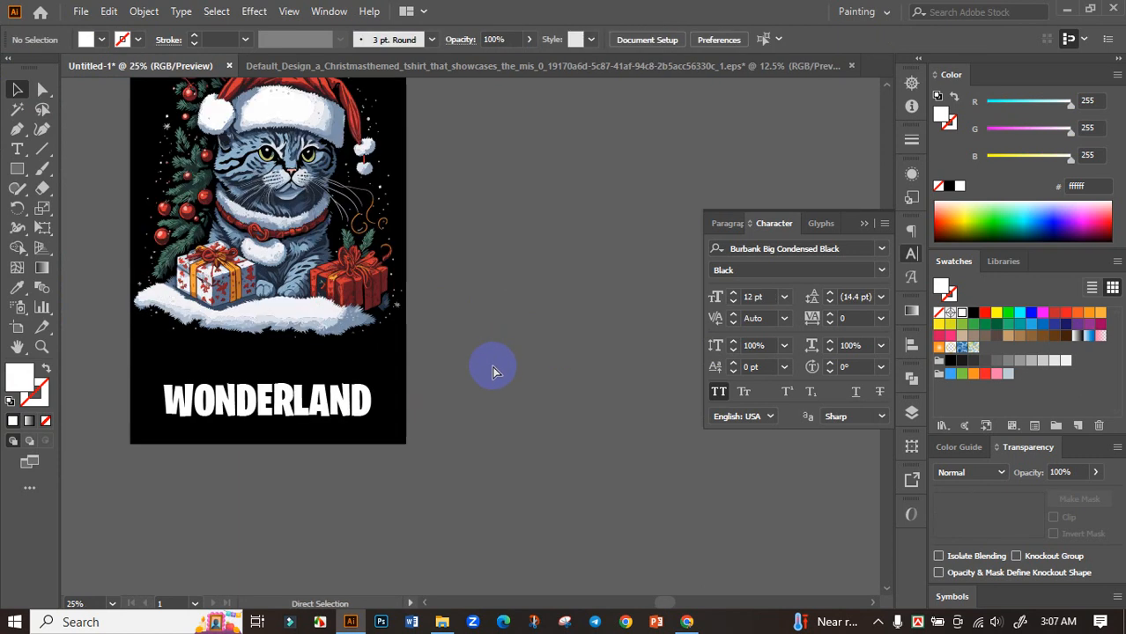
Step: Paste MEOWY as separate text above WONDERLAND and enlarge it to about 241 pt
{"action": "key", "text": "ctrl+v"}
{"action": "left_click_drag", "start_coordinate": [483, 345], "coordinate": [409, 321]}
{"action": "scroll", "coordinate": [308, 321], "scroll_direction": "up", "scroll_amount": 2}
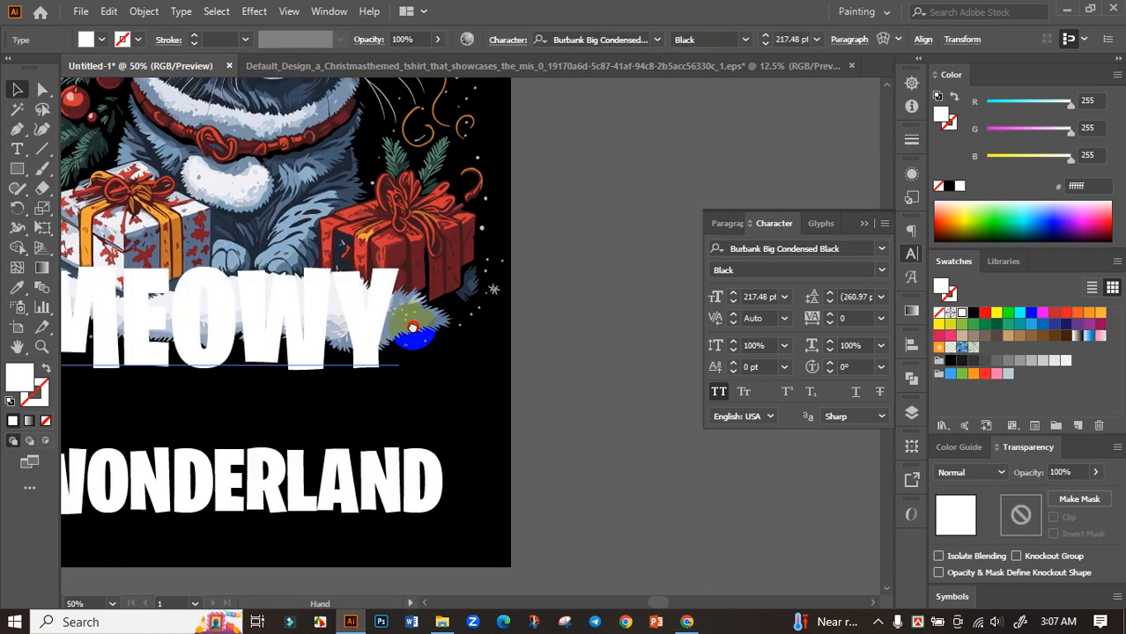
{"action": "scroll", "coordinate": [410, 321], "scroll_direction": "left", "scroll_amount": 2}
{"action": "left_click_drag", "start_coordinate": [527, 327], "coordinate": [549, 327]}
{"action": "left_click", "coordinate": [410, 314]}
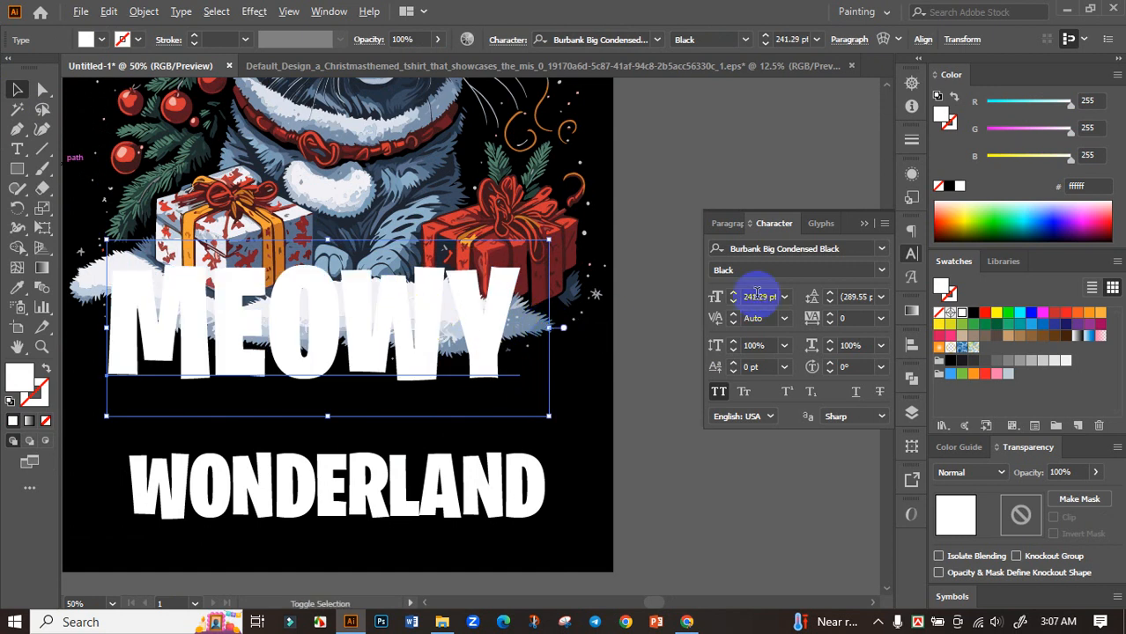
Step: Remove the trailing space after MEOWY and centre the text horizontally on the artboard
{"action": "left_click", "coordinate": [912, 343]}
{"action": "left_click", "coordinate": [748, 383]}
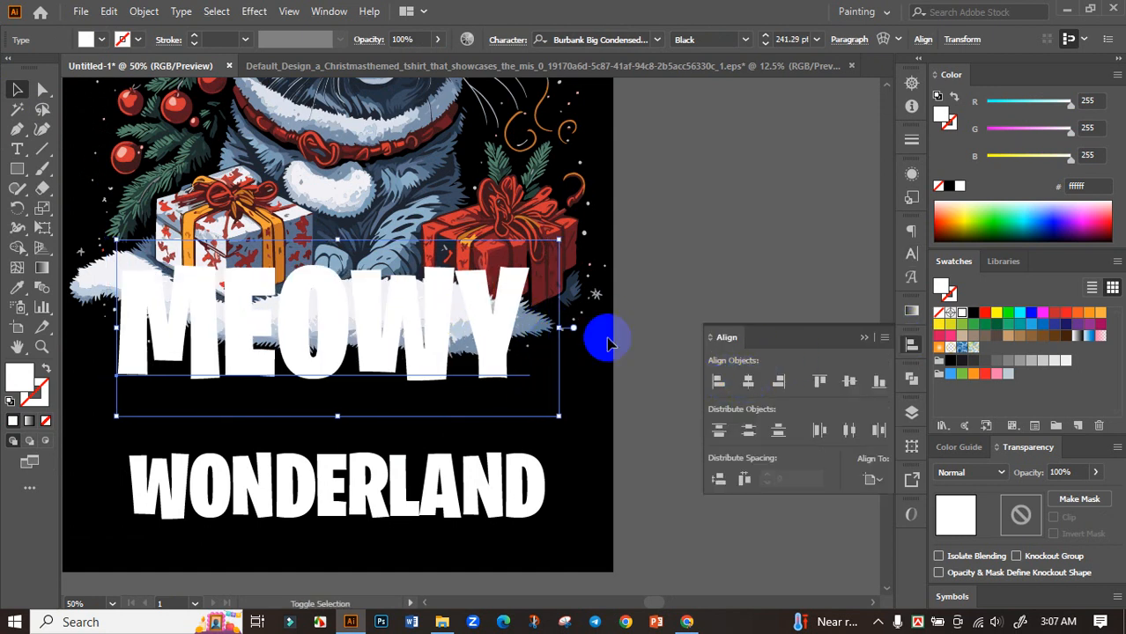
{"action": "double_click", "coordinate": [526, 305]}
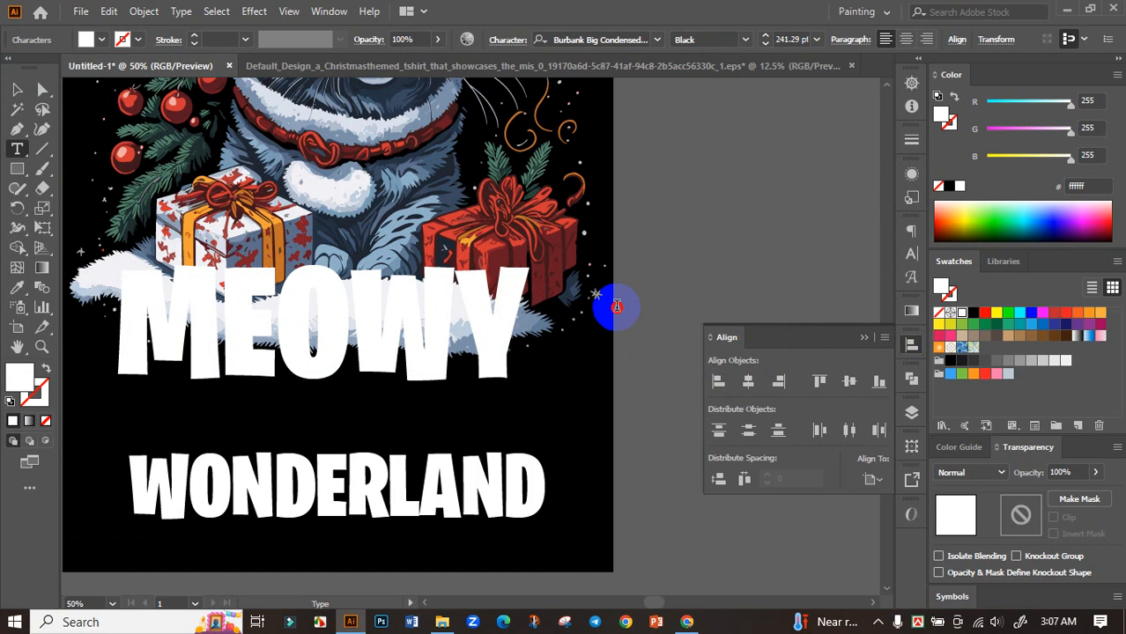
{"action": "left_click", "coordinate": [17, 89]}
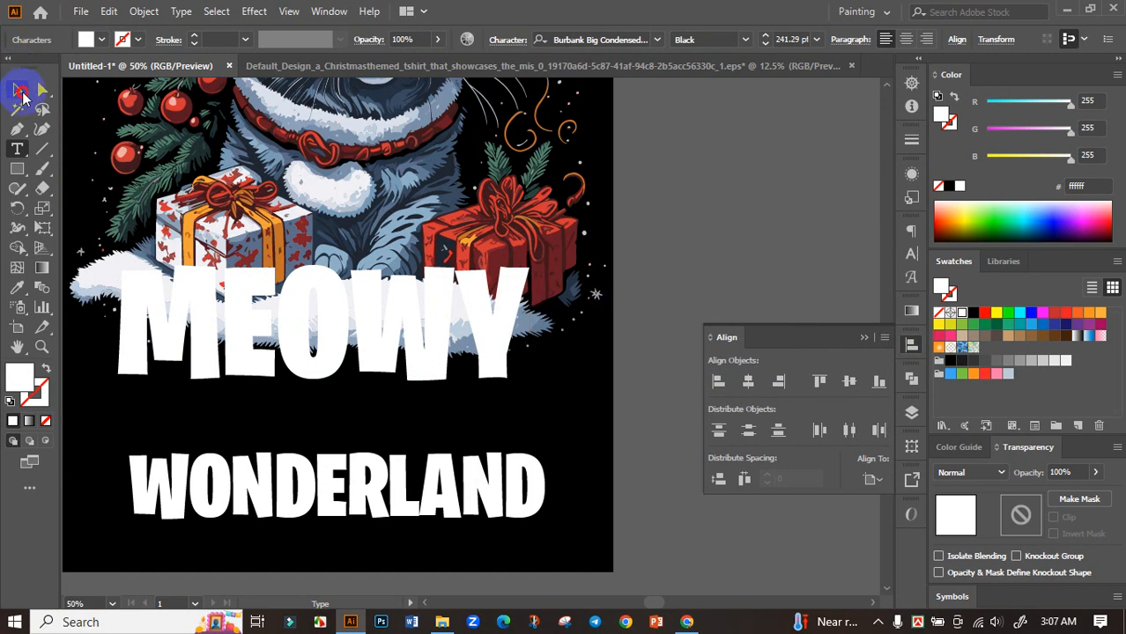
{"action": "left_click", "coordinate": [748, 381]}
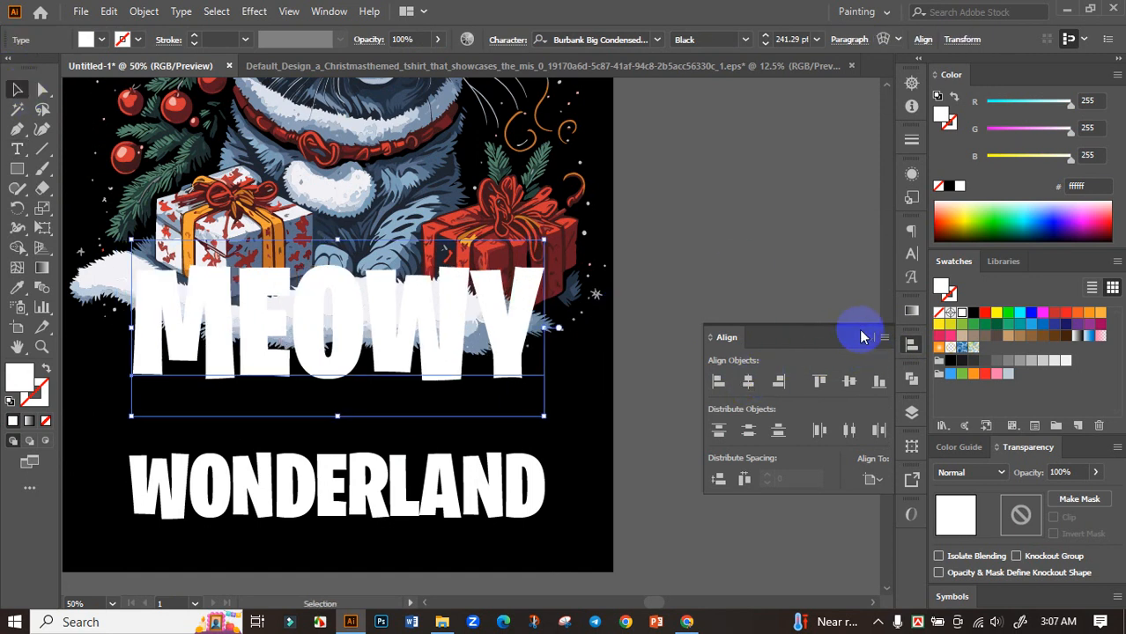
{"action": "left_click", "coordinate": [767, 374]}
Step: Move WONDERLAND up directly beneath MEOWY and enlarge it to about 157 pt
{"action": "scroll", "coordinate": [696, 393], "scroll_direction": "down", "scroll_amount": 2}
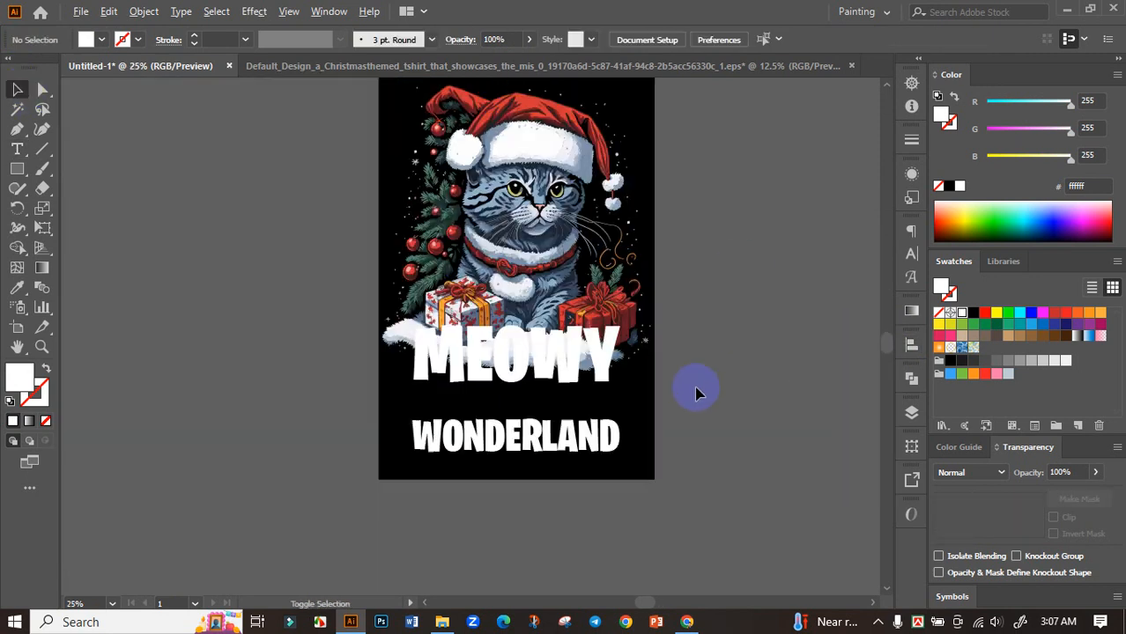
{"action": "left_click_drag", "start_coordinate": [545, 447], "coordinate": [633, 426]}
{"action": "scroll", "coordinate": [611, 425], "scroll_direction": "up", "scroll_amount": 1}
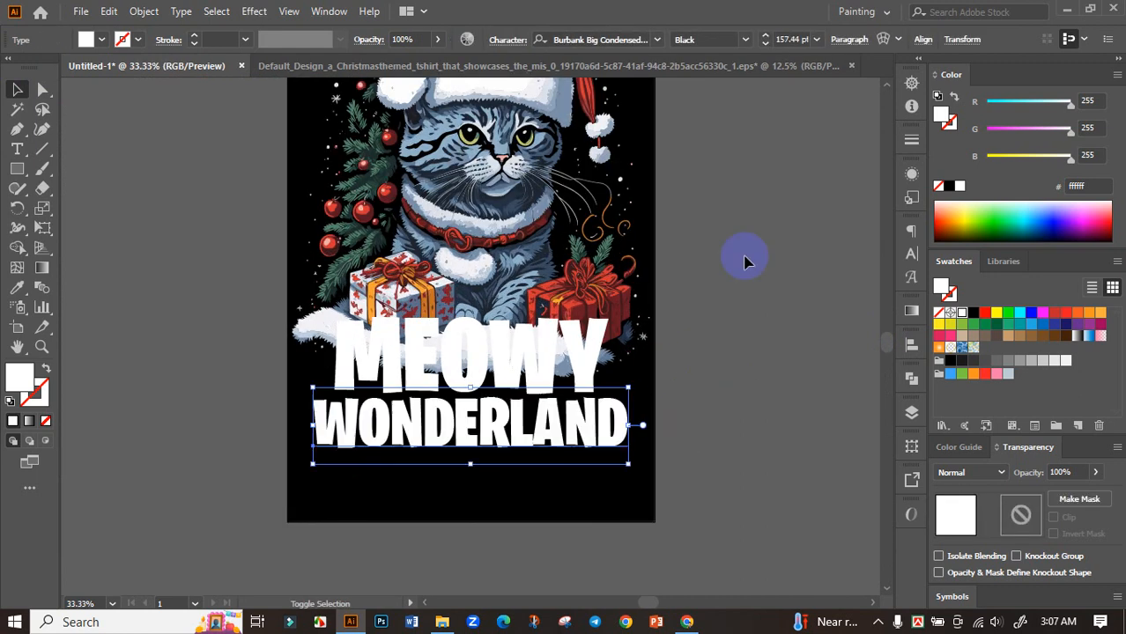
Step: Warp the WONDERLAND text with the Arc Lower style at a horizontal bend of 19%
{"action": "left_click", "coordinate": [886, 40]}
{"action": "left_click", "coordinate": [953, 269]}
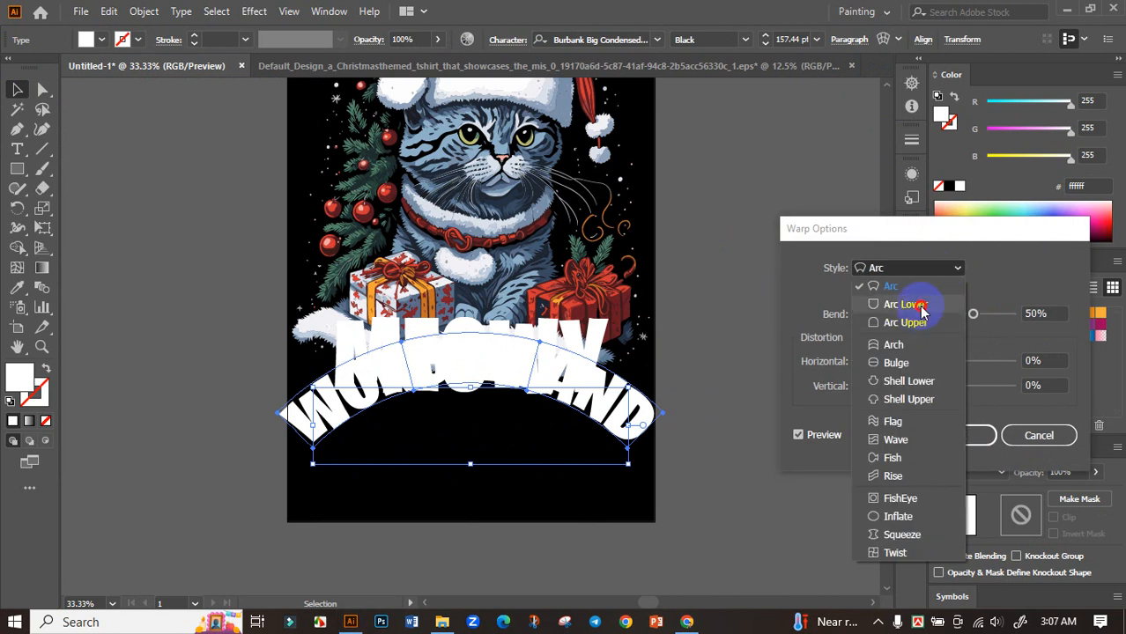
{"action": "left_click", "coordinate": [921, 308]}
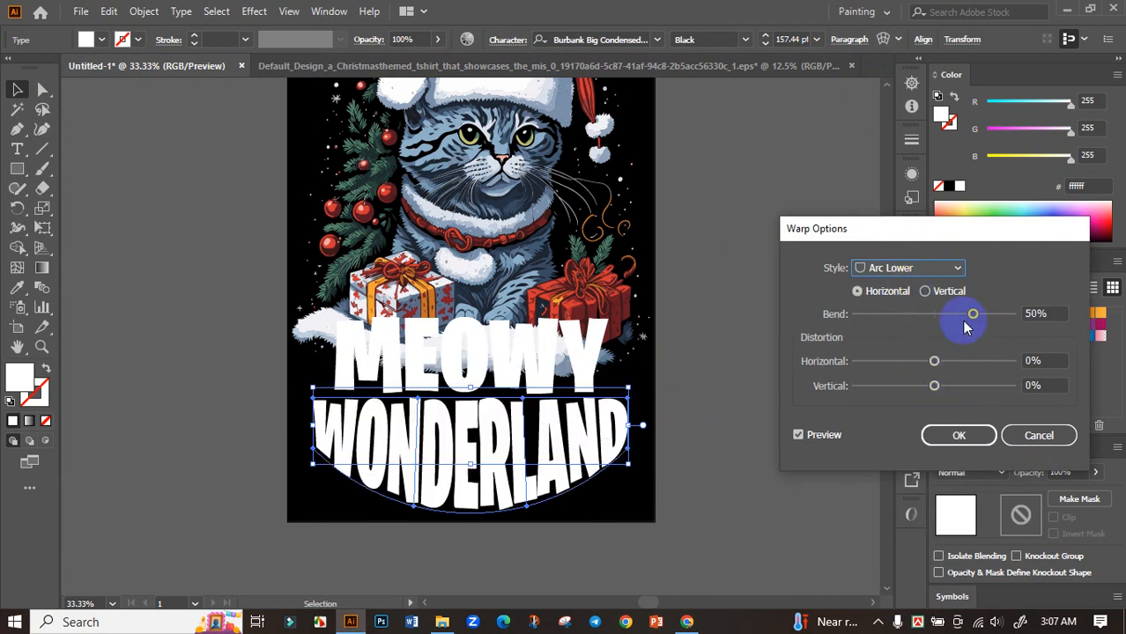
{"action": "left_click_drag", "start_coordinate": [967, 326], "coordinate": [939, 320]}
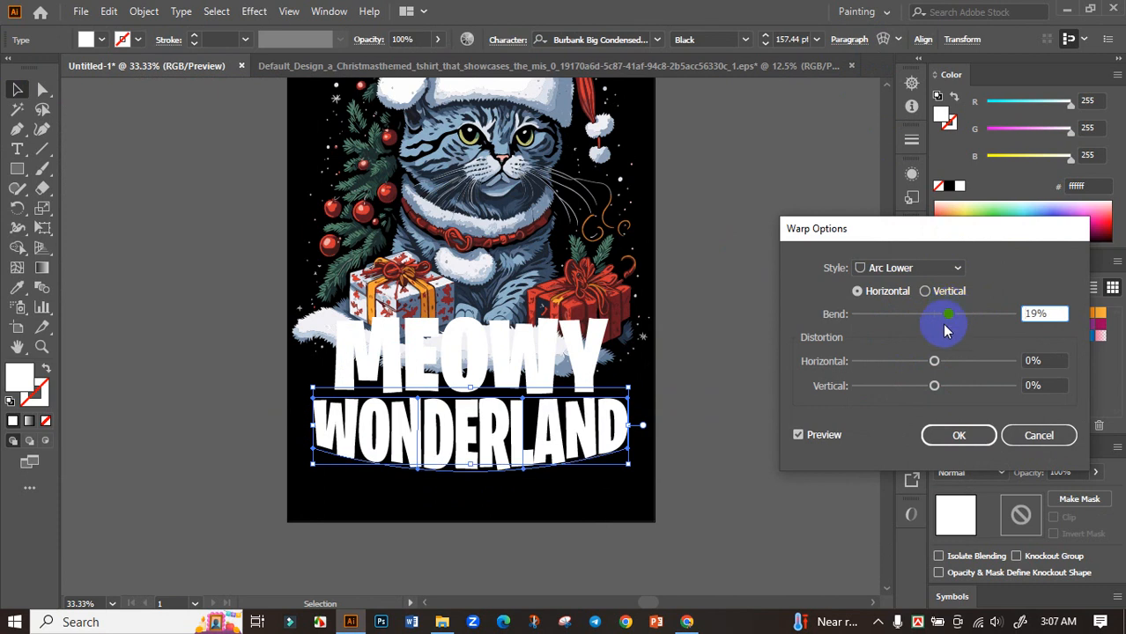
{"action": "left_click", "coordinate": [958, 435]}
Step: Nudge the warped WONDERLAND closer to MEOWY and stretch MEOWY to the same width
{"action": "scroll", "coordinate": [574, 447], "scroll_direction": "up", "scroll_amount": 1}
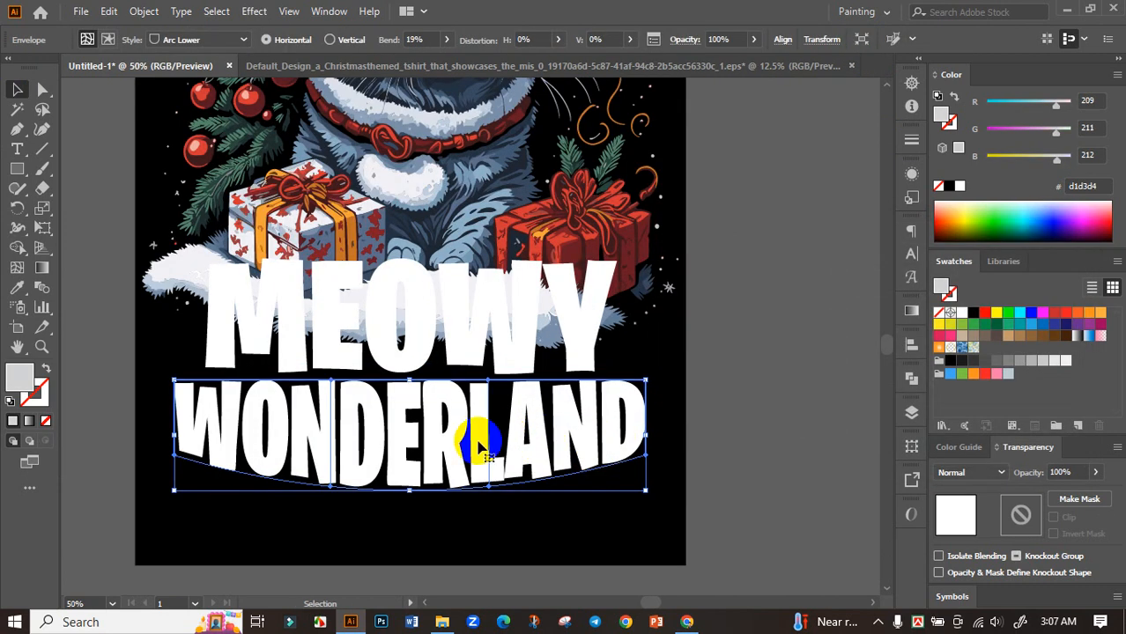
{"action": "left_click_drag", "start_coordinate": [471, 448], "coordinate": [487, 435]}
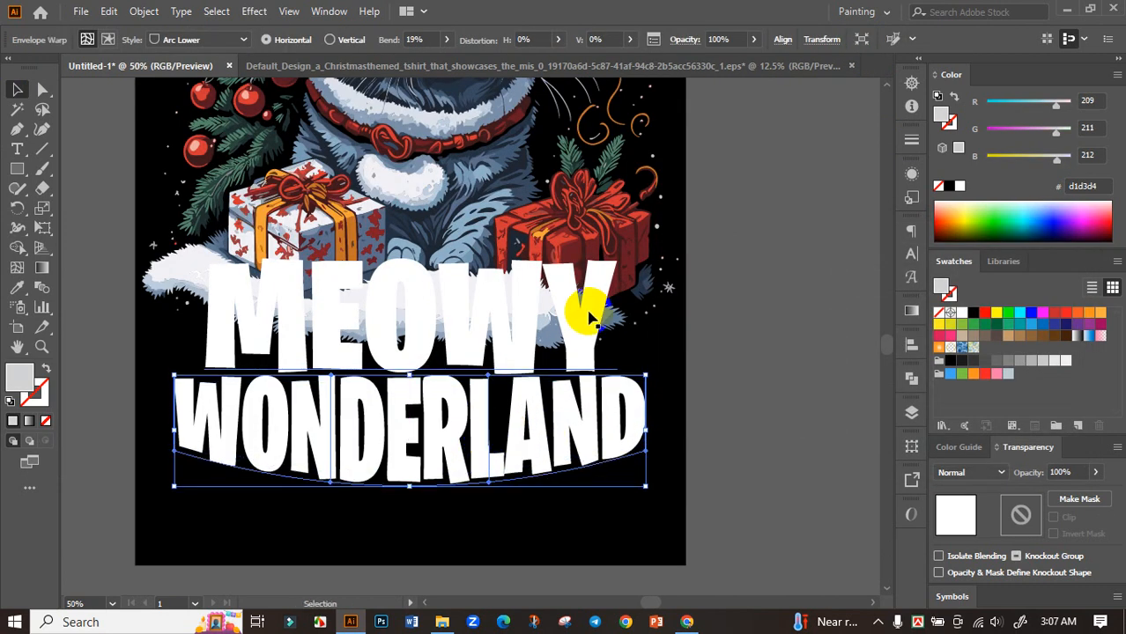
{"action": "left_click", "coordinate": [599, 308]}
{"action": "left_click_drag", "start_coordinate": [616, 322], "coordinate": [656, 321]}
{"action": "left_click", "coordinate": [787, 371]}
{"action": "scroll", "coordinate": [783, 374], "scroll_direction": "down", "scroll_amount": 1}
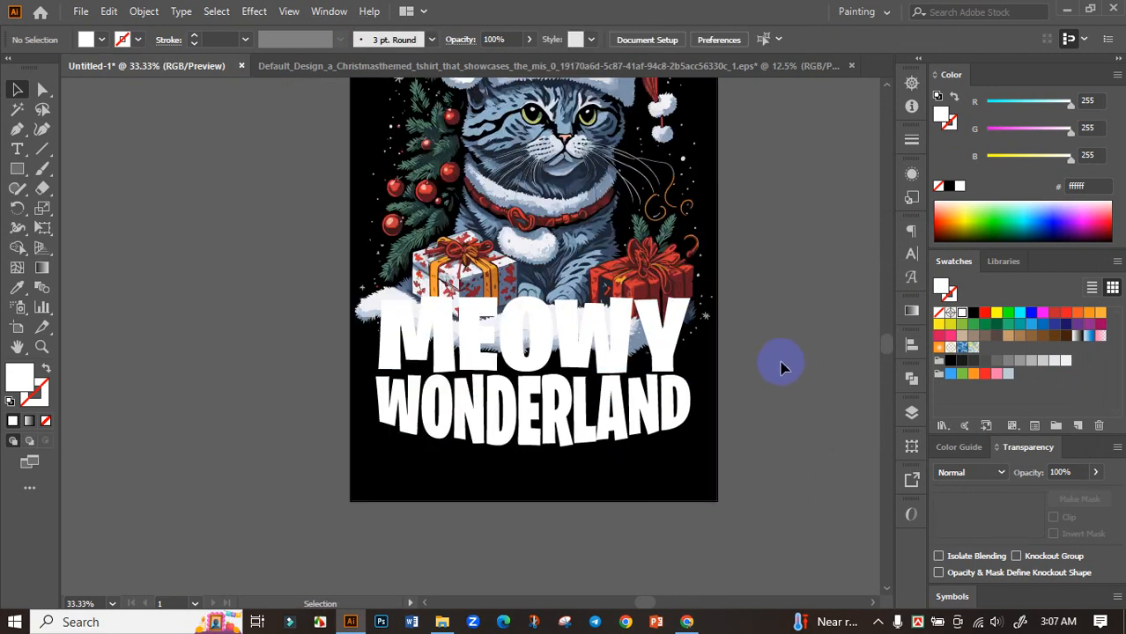
Step: Select MEOWY and the warped WONDERLAND together, expand them into shapes and deselect them
{"action": "left_click_drag", "start_coordinate": [772, 365], "coordinate": [719, 392]}
{"action": "left_click", "coordinate": [528, 435]}
{"action": "left_click", "coordinate": [542, 381], "text": "shift"}
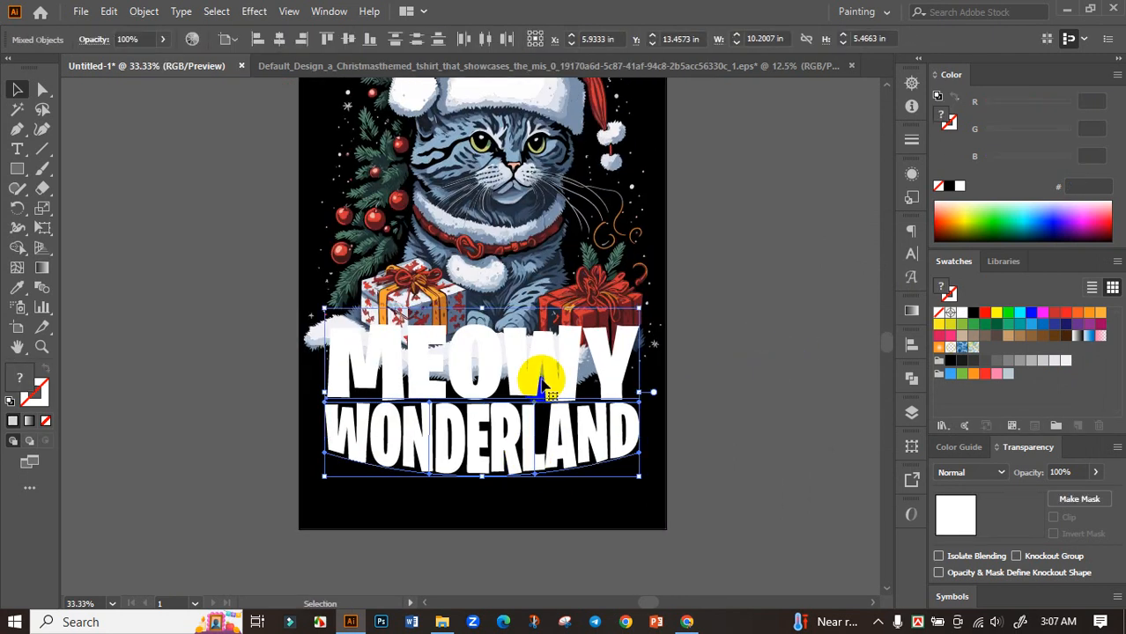
{"action": "left_click", "coordinate": [143, 12]}
{"action": "left_click", "coordinate": [235, 199]}
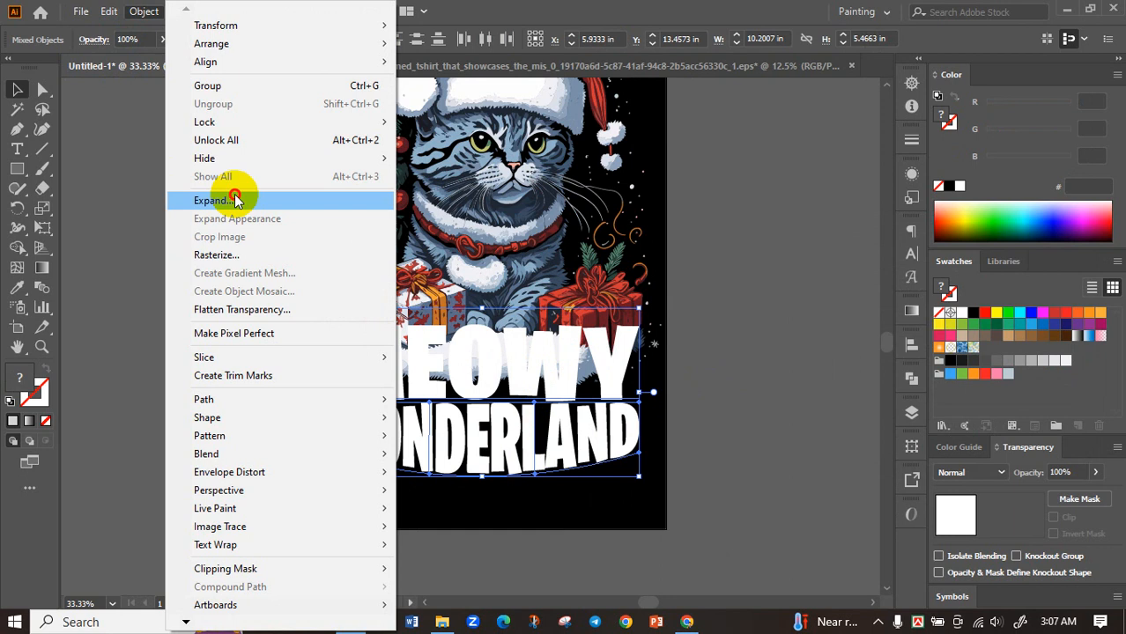
{"action": "left_click", "coordinate": [438, 402]}
{"action": "left_click", "coordinate": [762, 390]}
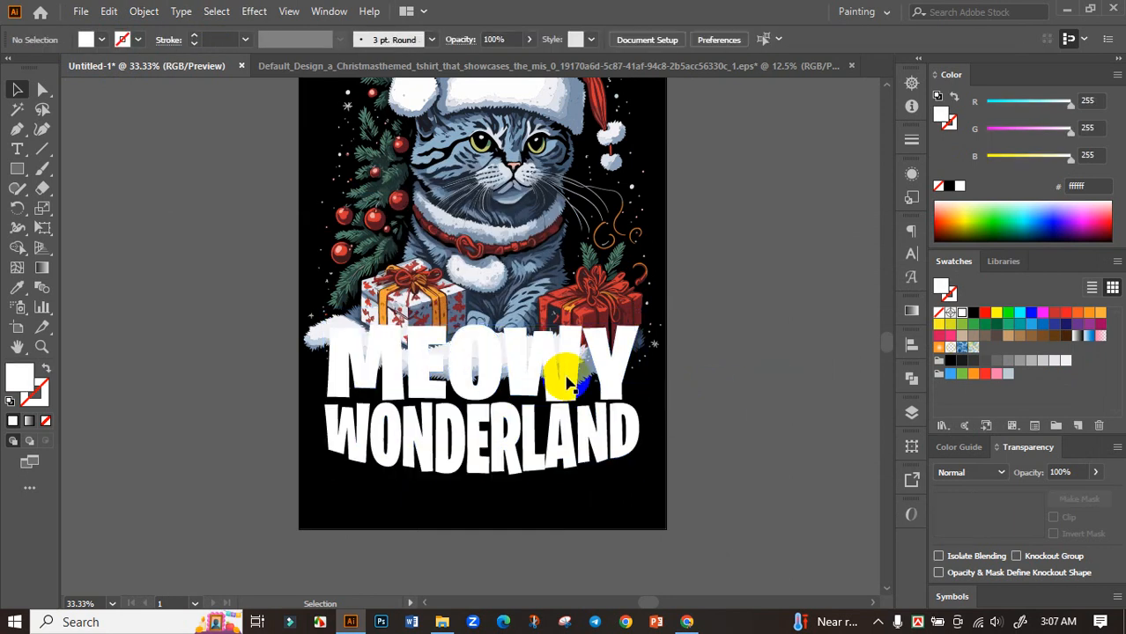
Step: Offset the paths of the expanded MEOWY lettering by 0.15 in with mitered joins and a miter limit of 4
{"action": "left_click", "coordinate": [568, 383]}
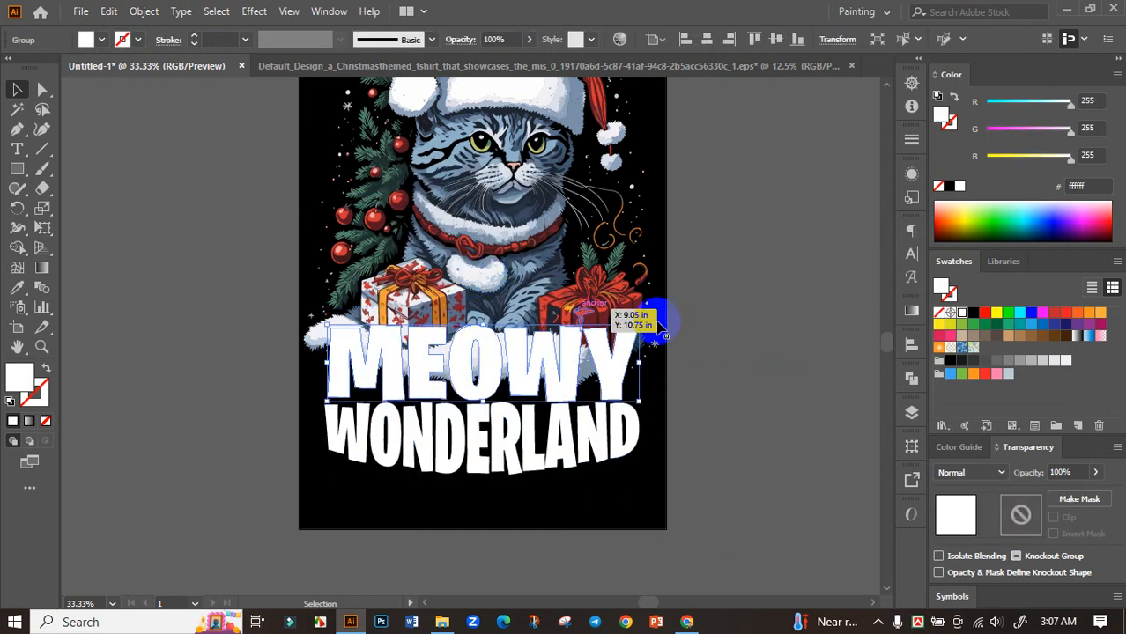
{"action": "left_click_drag", "start_coordinate": [661, 328], "coordinate": [624, 345]}
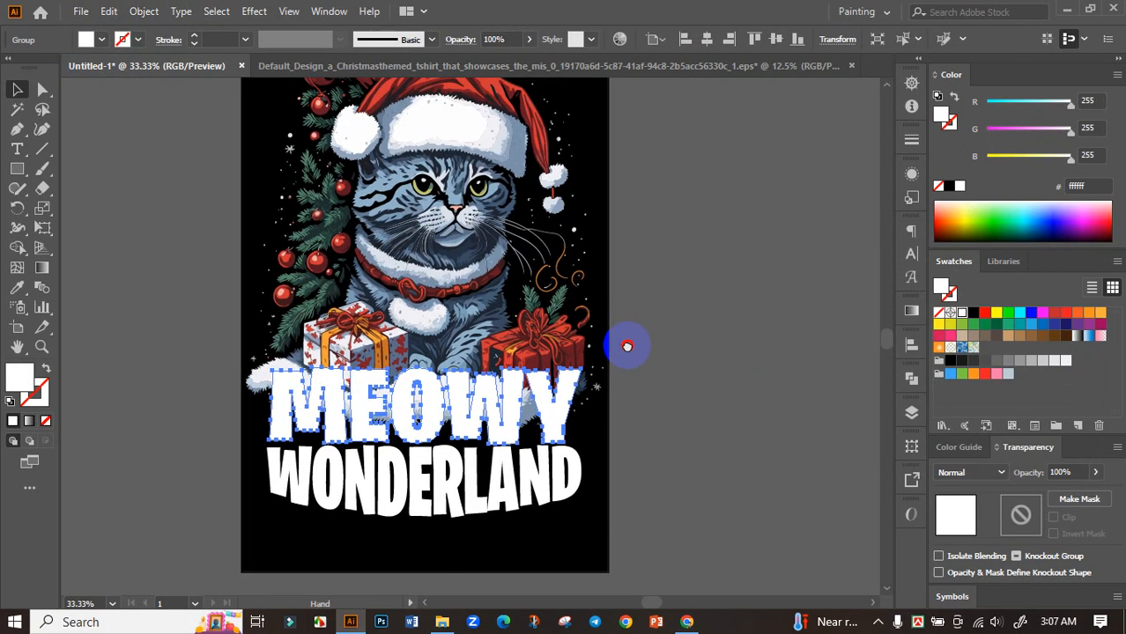
{"action": "left_click", "coordinate": [141, 13]}
{"action": "mouse_move", "coordinate": [221, 399]}
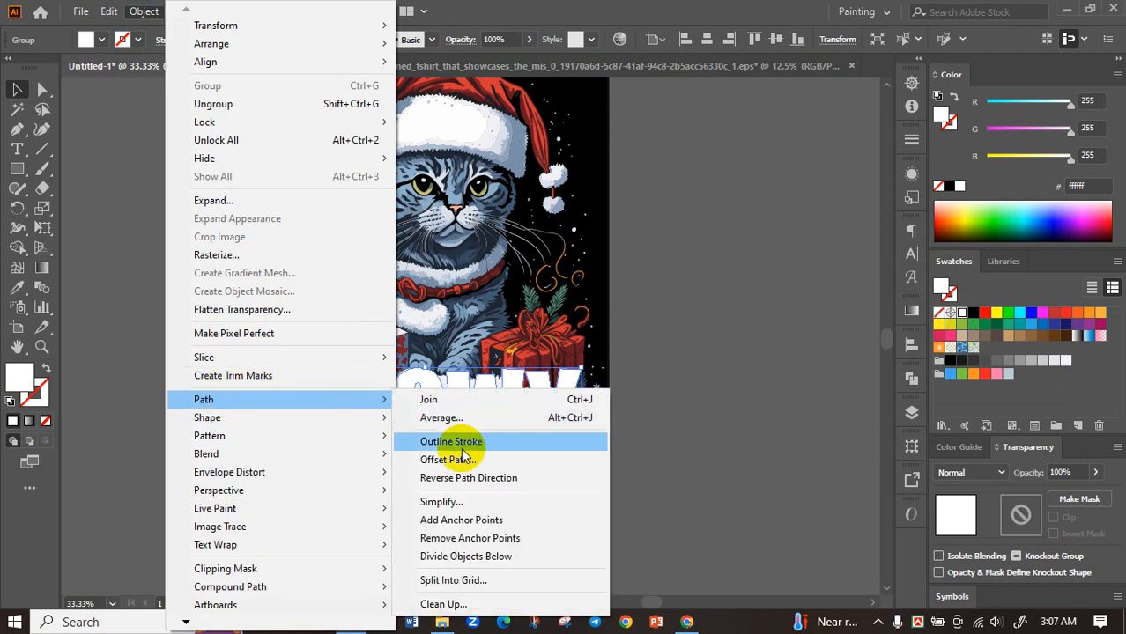
{"action": "left_click", "coordinate": [445, 459]}
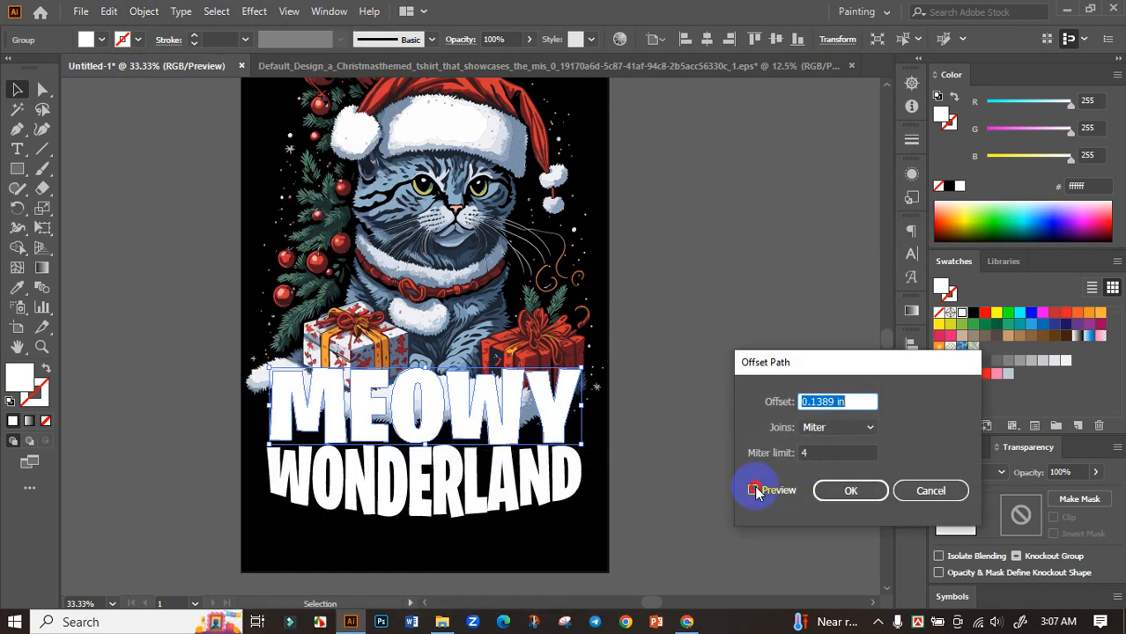
{"action": "left_click", "coordinate": [754, 490]}
{"action": "left_click", "coordinate": [828, 402]}
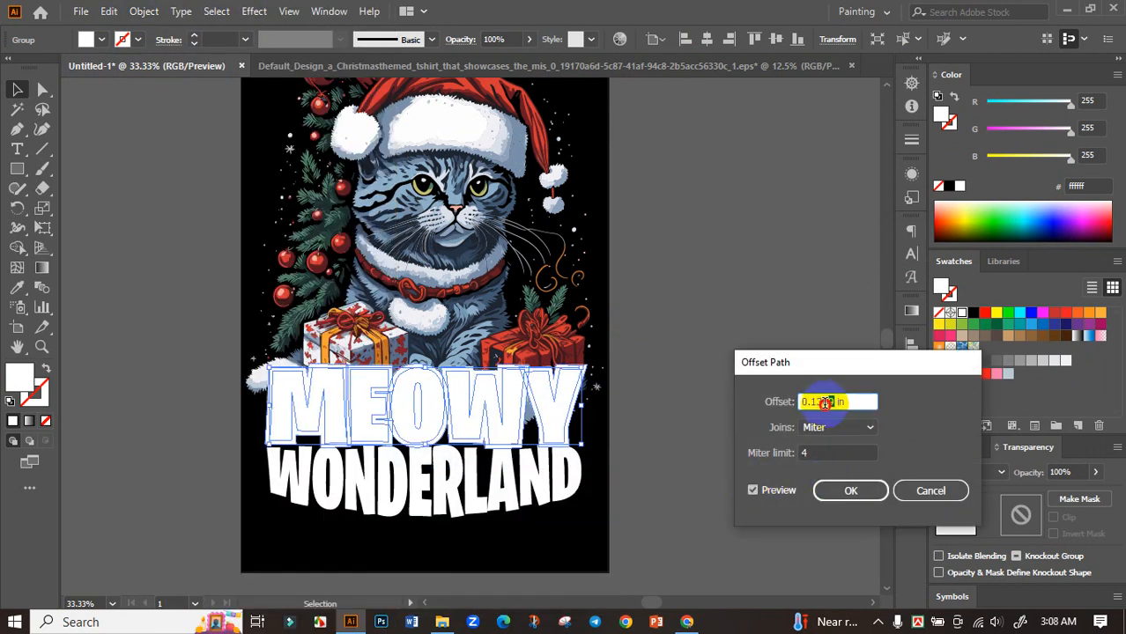
{"action": "type", "text": "4"}
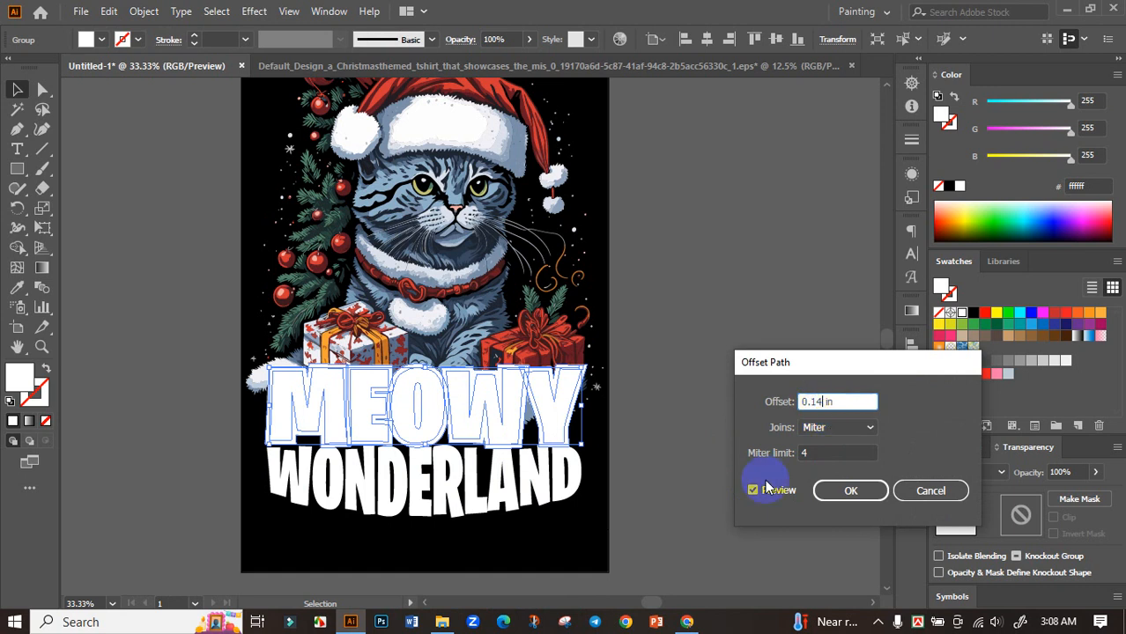
{"action": "left_click", "coordinate": [754, 490]}
{"action": "left_click", "coordinate": [816, 403]}
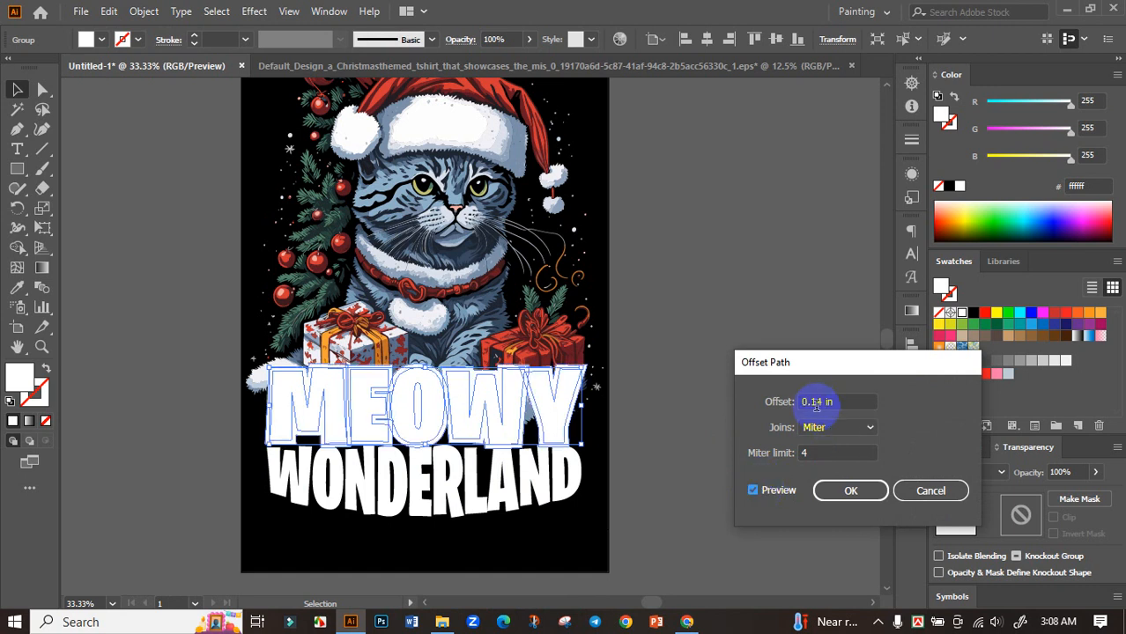
{"action": "double_click", "coordinate": [819, 402]}
{"action": "type", "text": "15"}
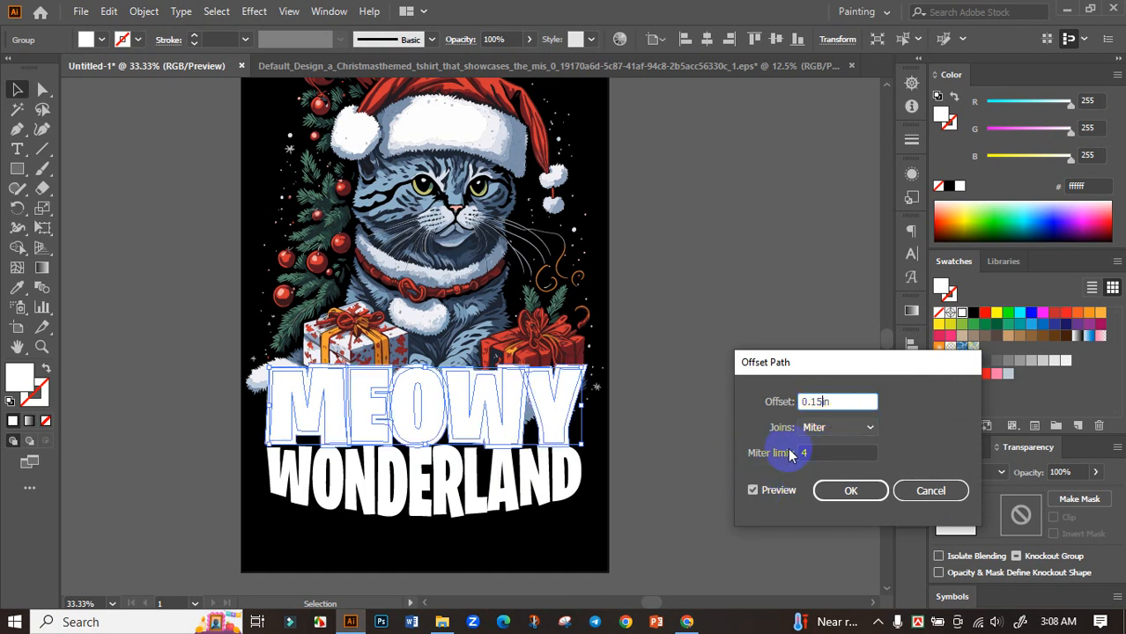
{"action": "left_click", "coordinate": [754, 491]}
{"action": "left_click", "coordinate": [844, 491]}
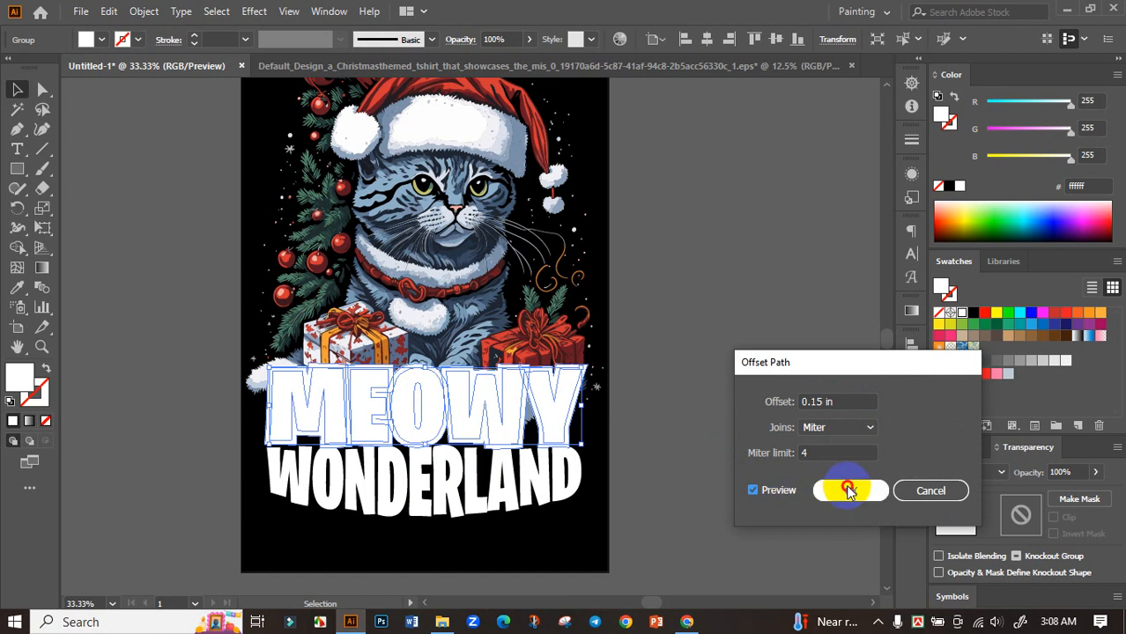
Step: Select only the offset outline shapes around MEOWY and cut them to the clipboard
{"action": "left_click", "coordinate": [452, 402]}
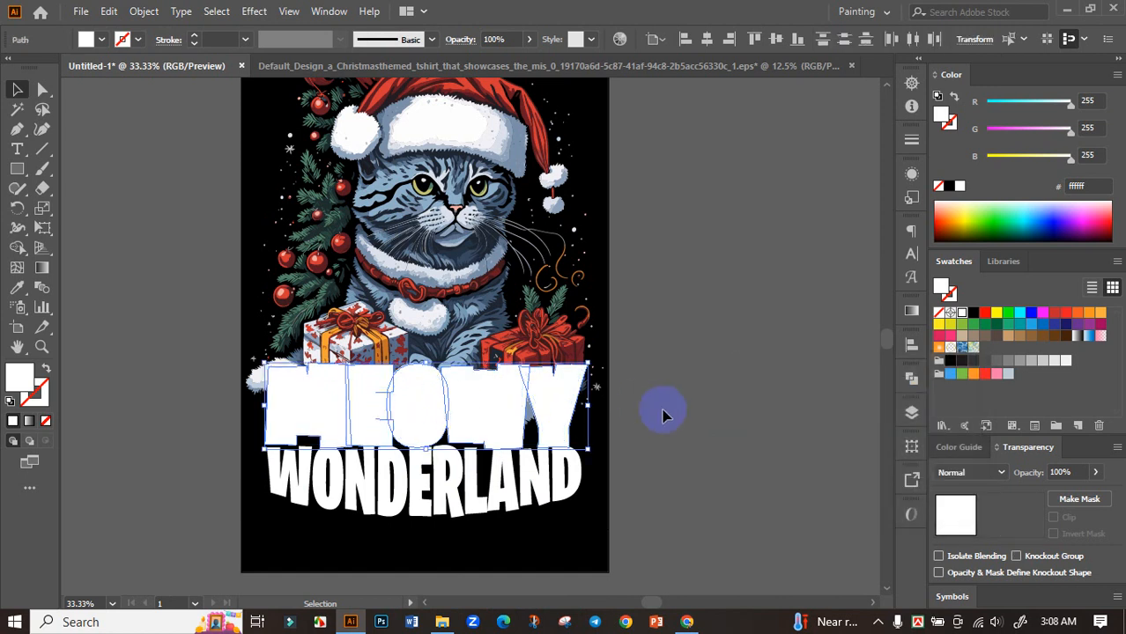
{"action": "key", "text": "a"}
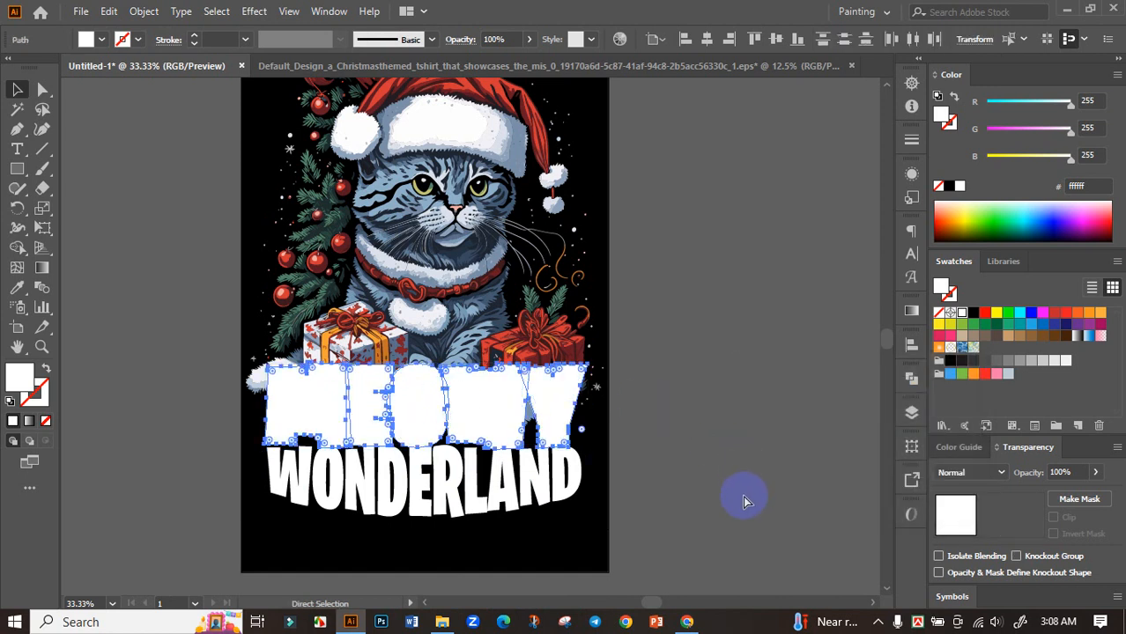
{"action": "key", "text": "v"}
{"action": "left_click", "coordinate": [743, 498], "text": "ctrl"}
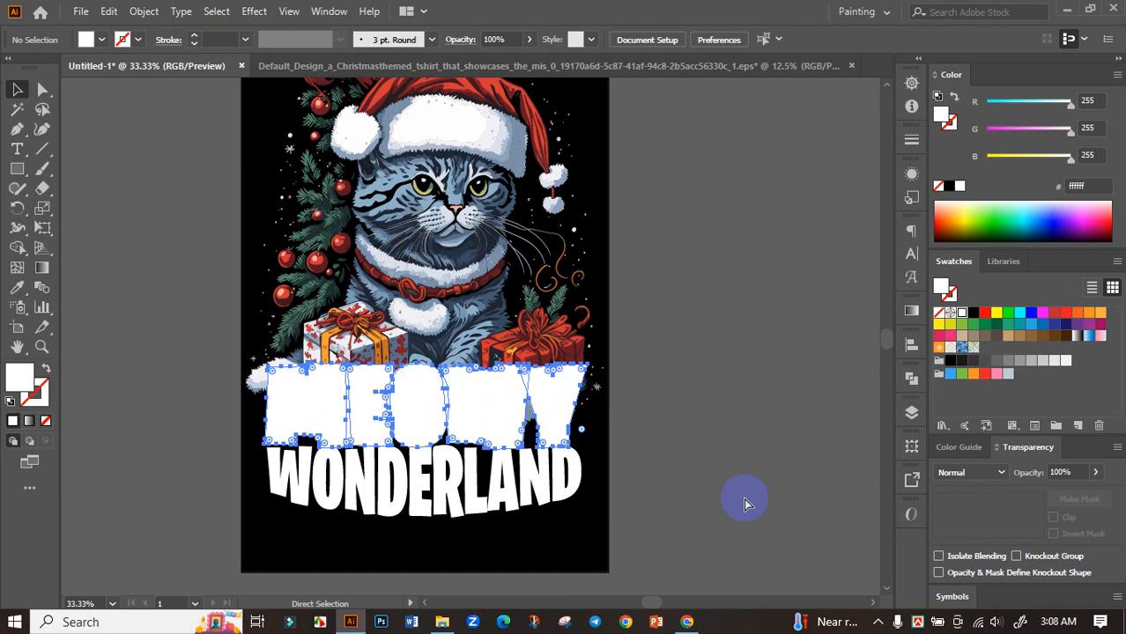
Step: Make an opacity mask on the cat artwork, turn off Clip and open the mask for editing
{"action": "left_click", "coordinate": [503, 253]}
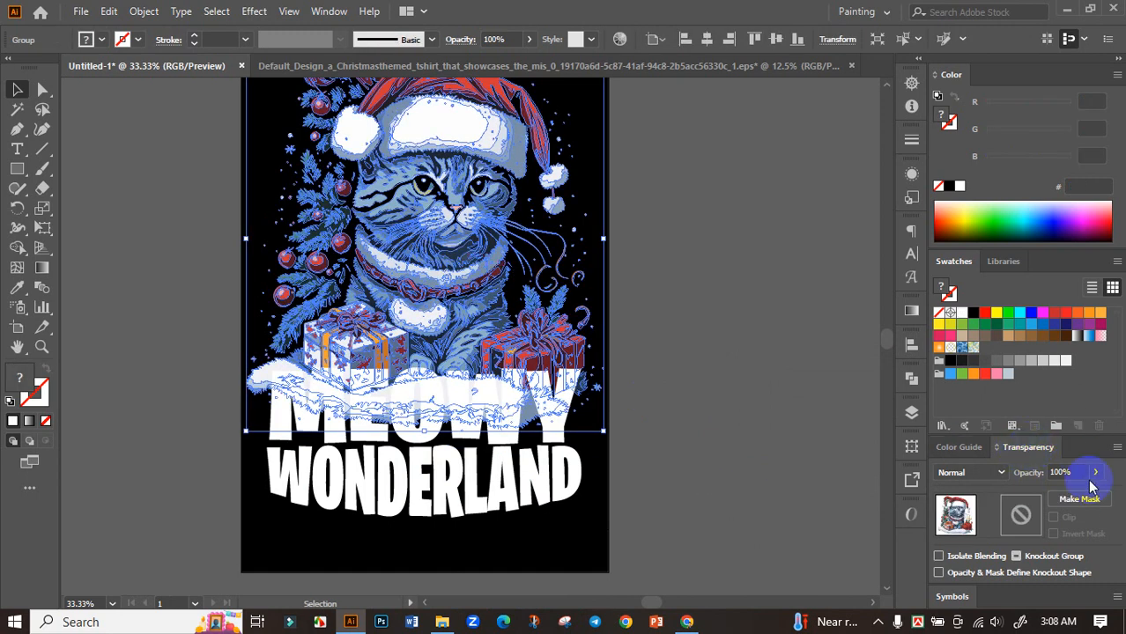
{"action": "left_click", "coordinate": [1079, 501]}
{"action": "left_click", "coordinate": [1053, 518]}
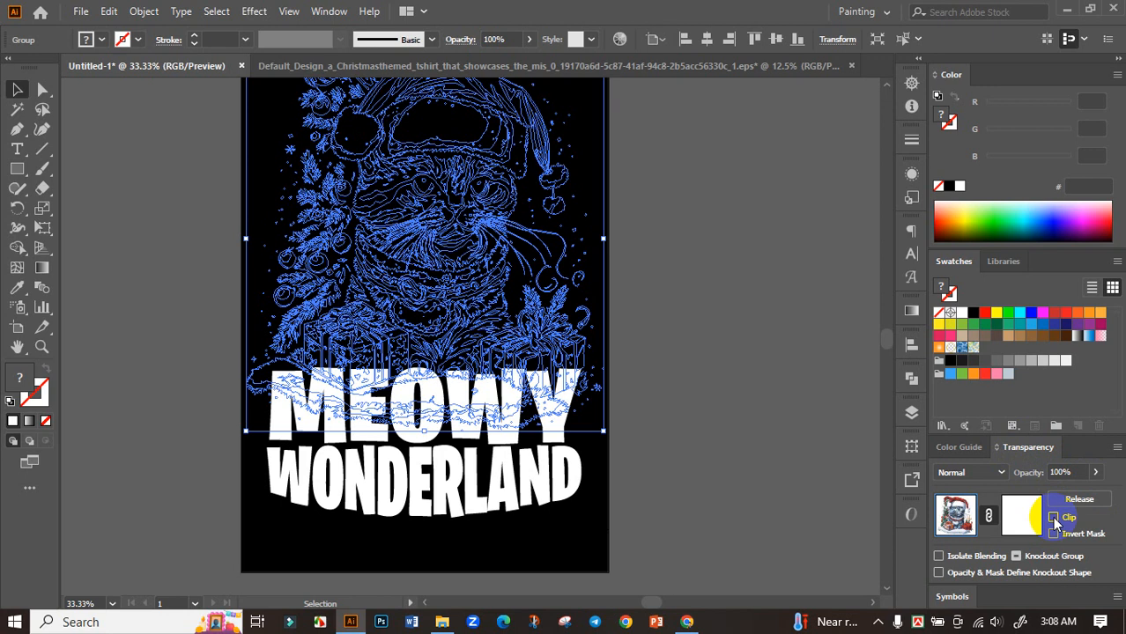
{"action": "left_click", "coordinate": [1023, 520]}
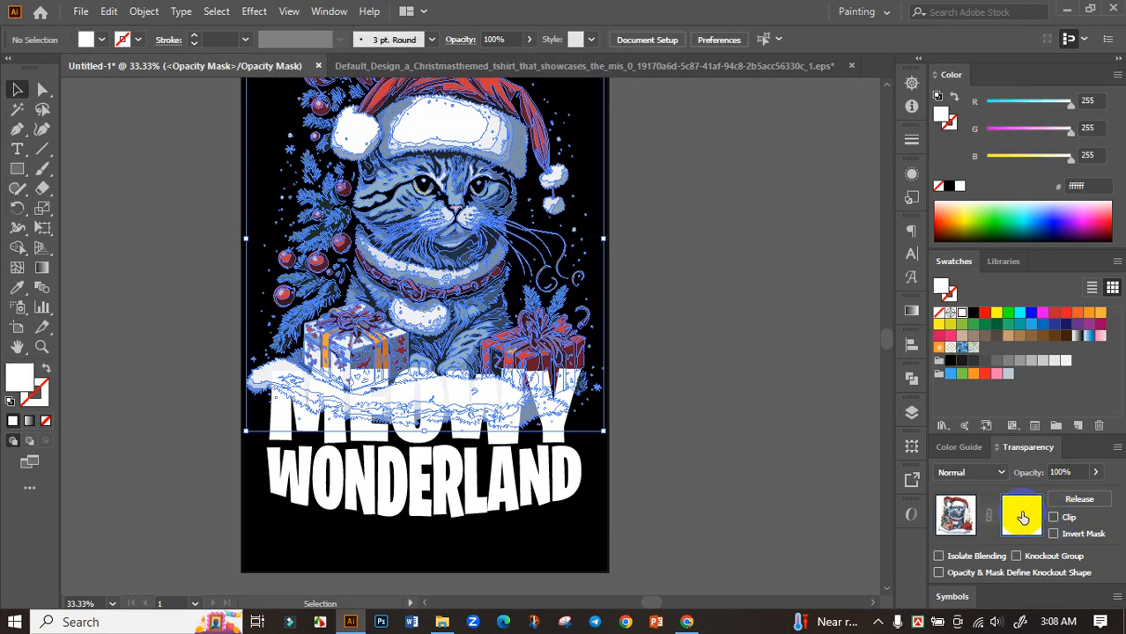
Step: Paste the MEOWY offset outline in front inside the opacity mask, fill it black and return to editing the artwork
{"action": "key", "text": "ctrl+f"}
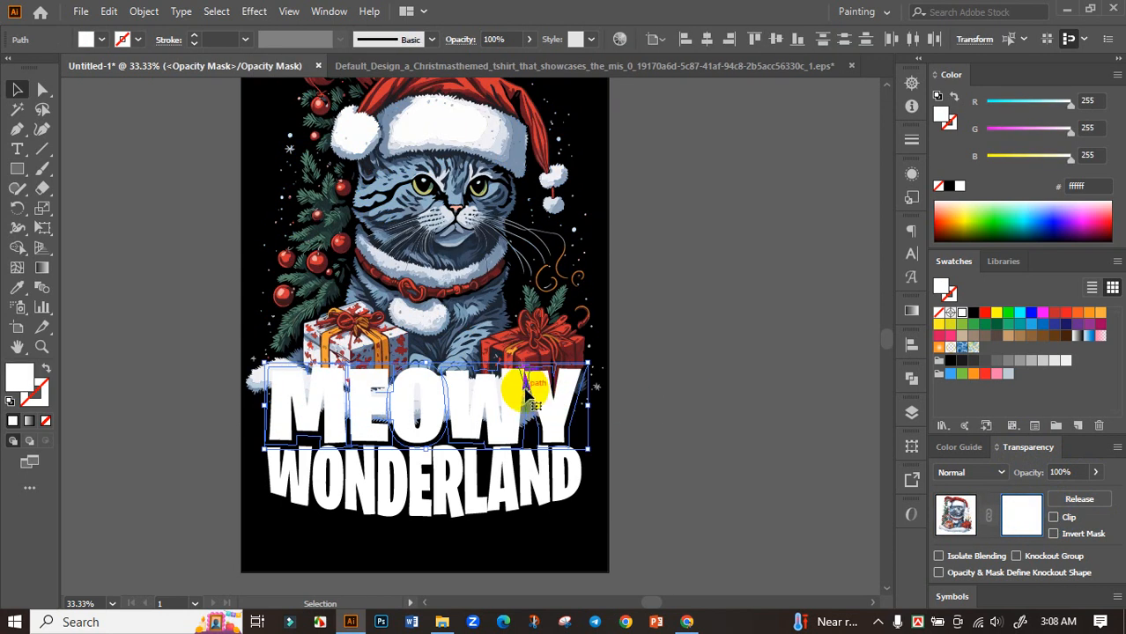
{"action": "left_click", "coordinate": [949, 187]}
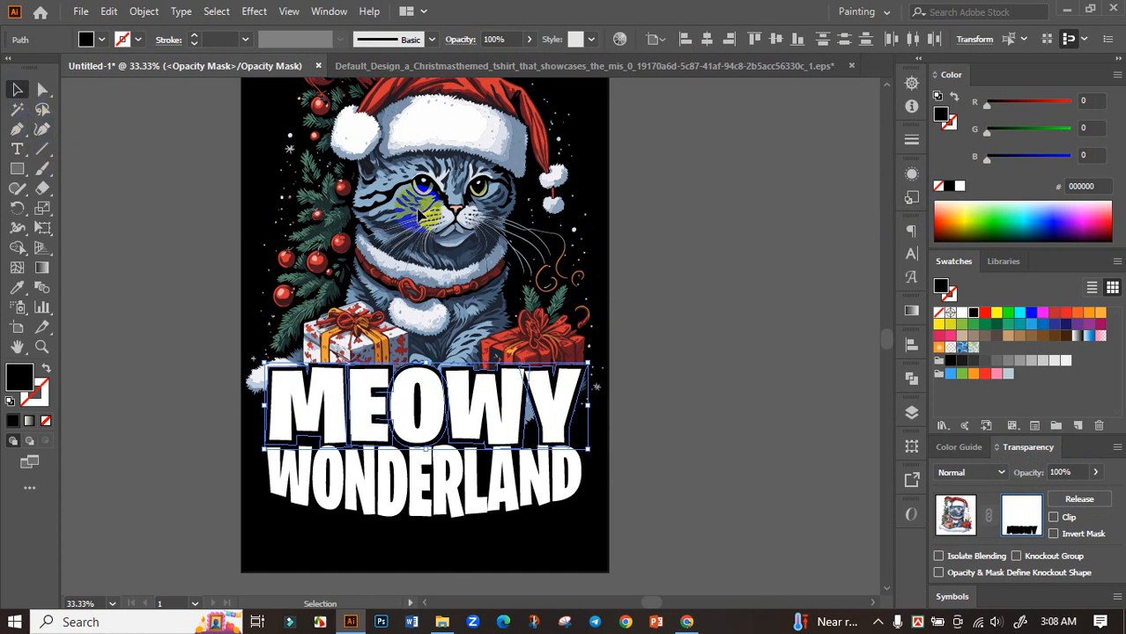
{"action": "left_click", "coordinate": [693, 337]}
{"action": "left_click", "coordinate": [955, 512]}
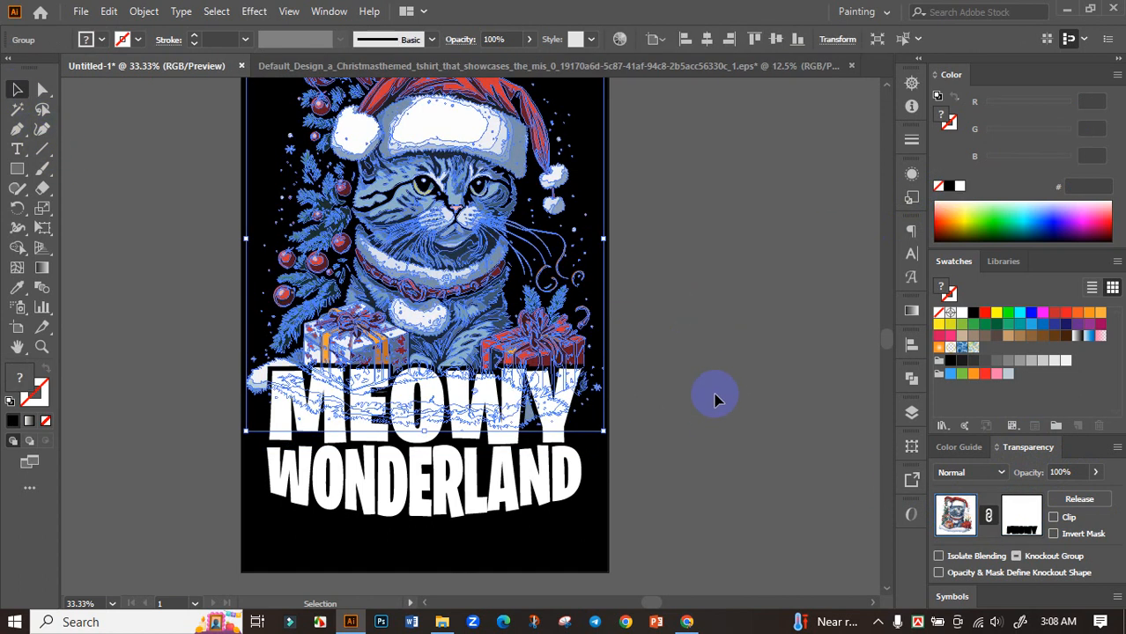
{"action": "left_click", "coordinate": [696, 362]}
{"action": "scroll", "coordinate": [698, 362], "scroll_direction": "down", "scroll_amount": 2}
{"action": "left_click_drag", "start_coordinate": [708, 367], "coordinate": [597, 385]}
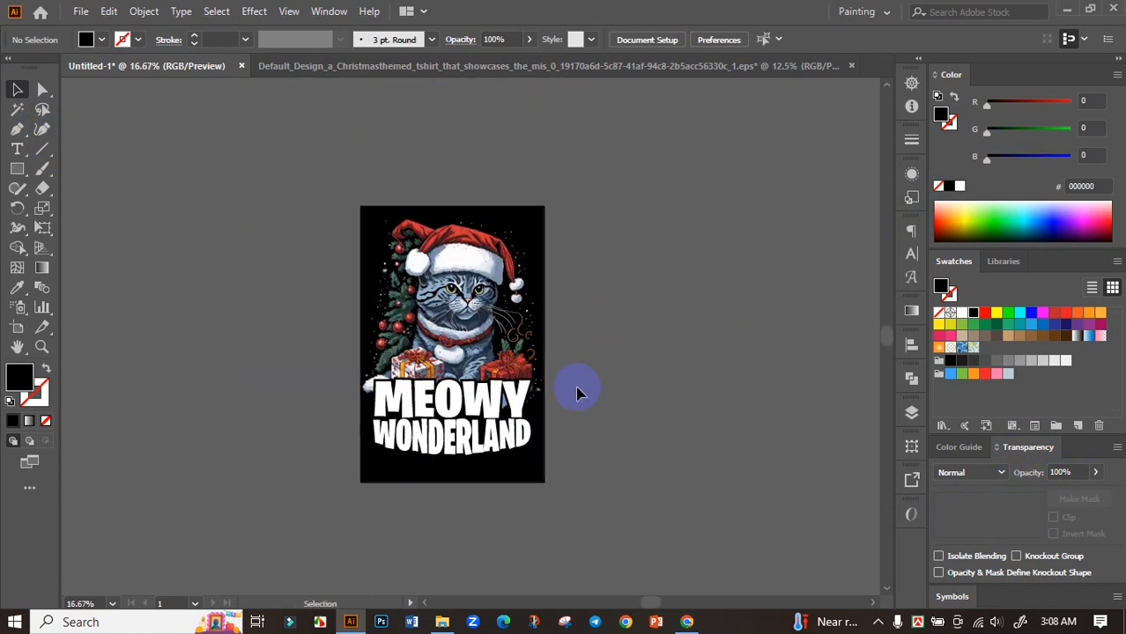
Step: Recolor MEOWY with the red sampled from a tree ornament and raise its red value to 247
{"action": "scroll", "coordinate": [450, 404], "scroll_direction": "up", "scroll_amount": 2}
{"action": "left_click", "coordinate": [494, 387]}
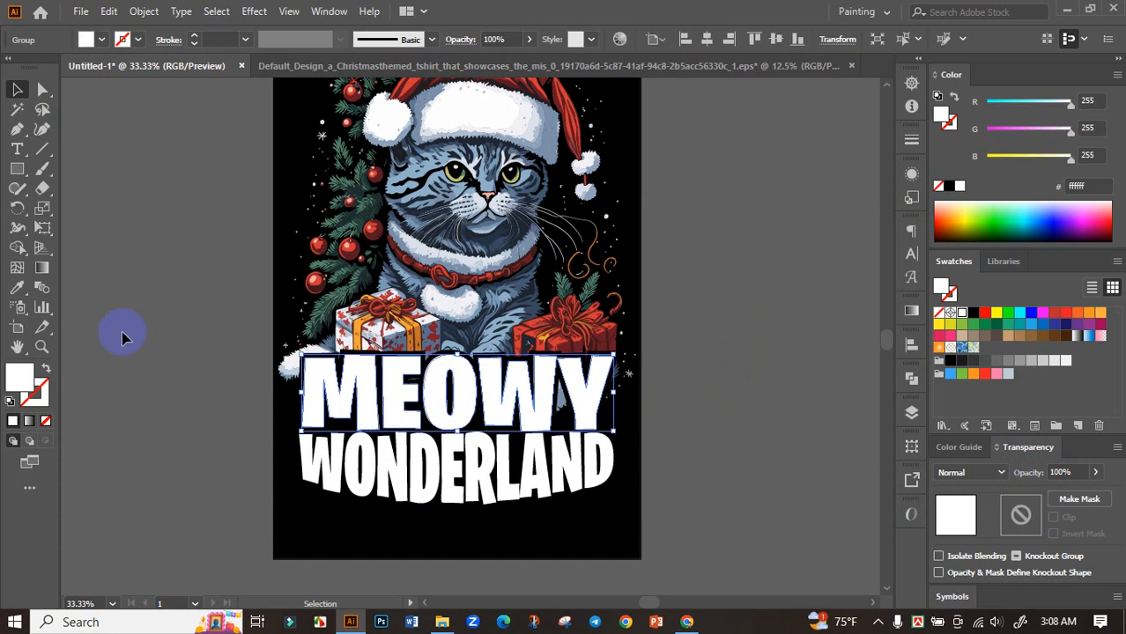
{"action": "left_click", "coordinate": [17, 287]}
{"action": "scroll", "coordinate": [511, 249], "scroll_direction": "up", "scroll_amount": 4}
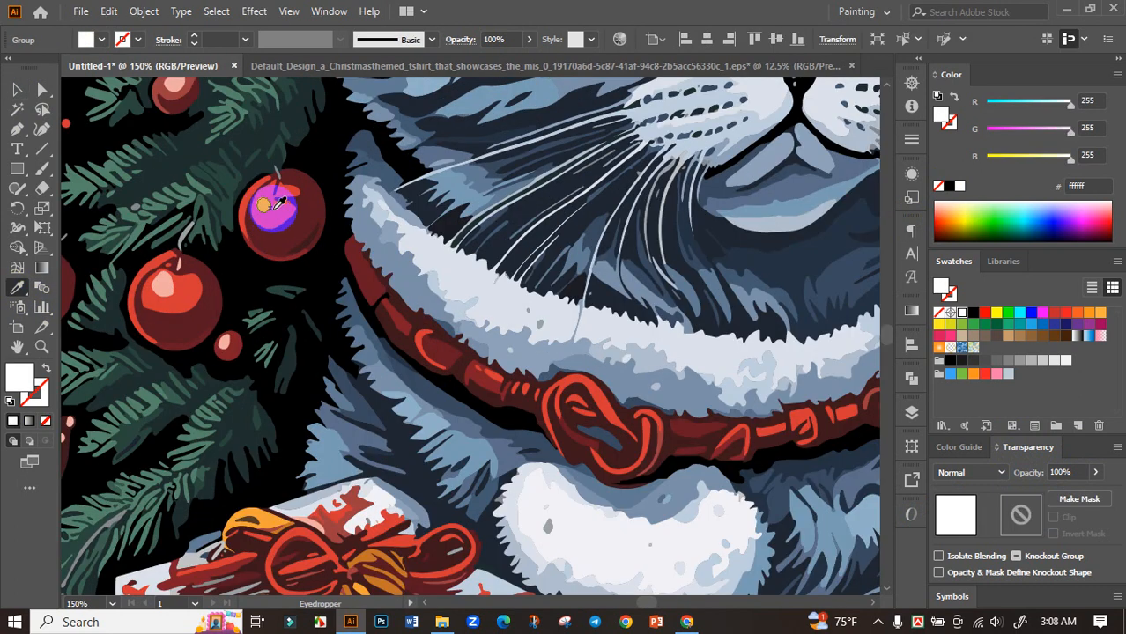
{"action": "left_click", "coordinate": [279, 205]}
{"action": "scroll", "coordinate": [311, 221], "scroll_direction": "down", "scroll_amount": 4}
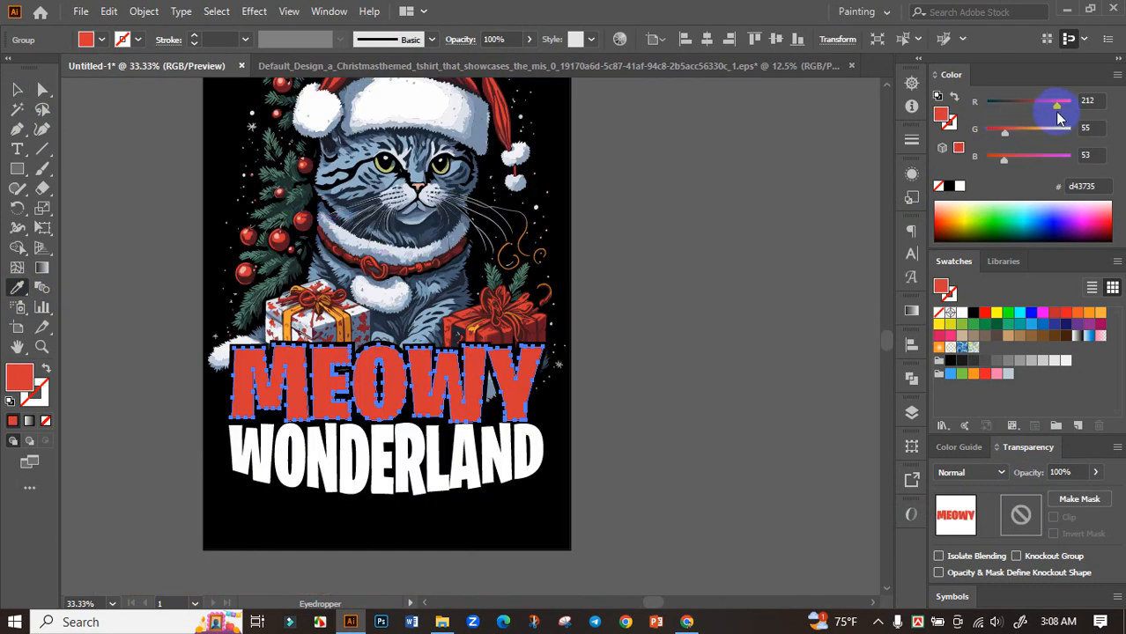
{"action": "left_click_drag", "start_coordinate": [1057, 111], "coordinate": [1067, 106]}
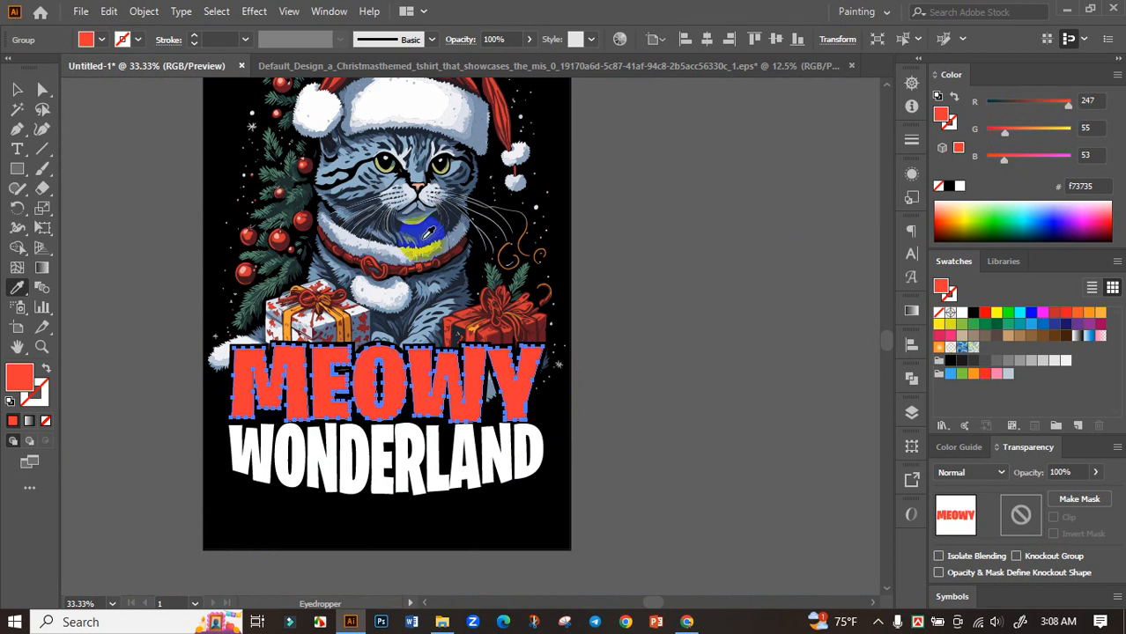
{"action": "left_click", "coordinate": [18, 90]}
{"action": "left_click", "coordinate": [573, 473]}
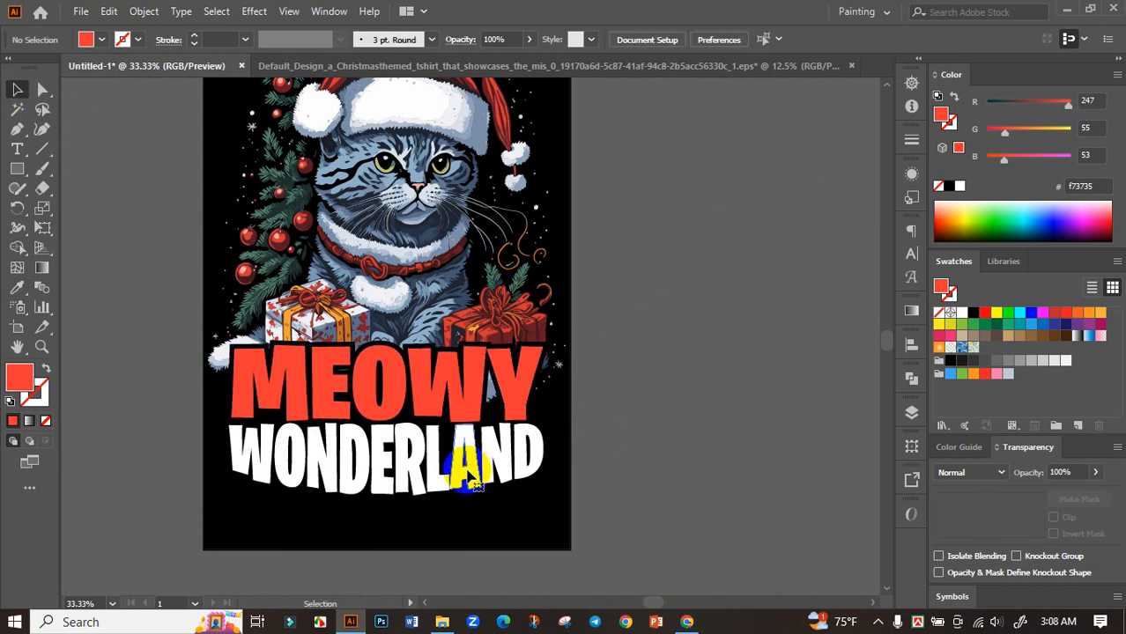
Step: Recolor WONDERLAND with the orange sampled from the ribbon on the white gift box, then deselect it
{"action": "left_click", "coordinate": [476, 450]}
{"action": "left_click", "coordinate": [16, 287]}
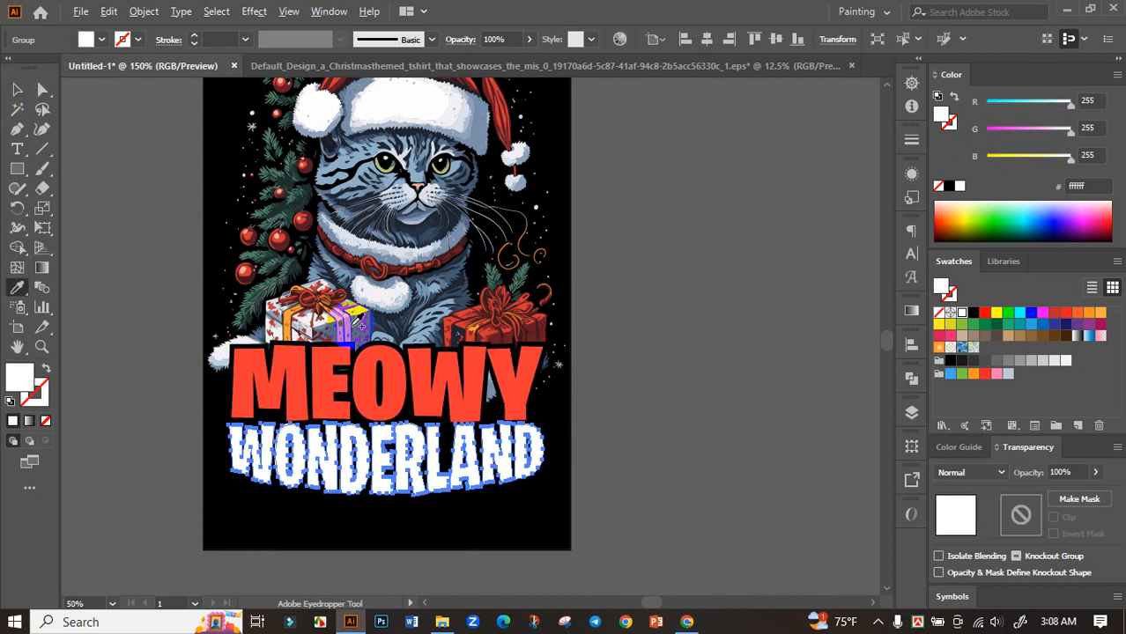
{"action": "scroll", "coordinate": [324, 295], "scroll_direction": "up", "scroll_amount": 4}
{"action": "left_click", "coordinate": [317, 301]}
{"action": "key", "text": "ctrl+minus"}
{"action": "key", "text": "ctrl+minus"}
{"action": "key", "text": "ctrl+minus"}
{"action": "key", "text": "ctrl+minus"}
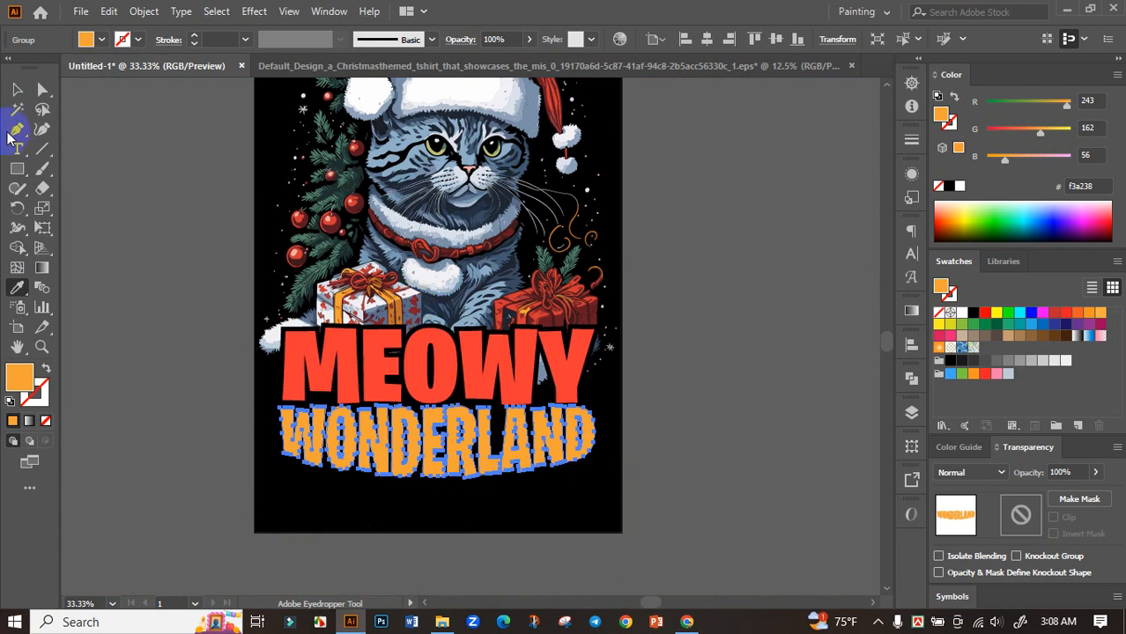
{"action": "left_click", "coordinate": [19, 91]}
{"action": "left_click", "coordinate": [118, 174]}
Step: Select the cat artwork and both slogan words together and center them vertically on the artboard
{"action": "left_click_drag", "start_coordinate": [507, 299], "coordinate": [474, 362]}
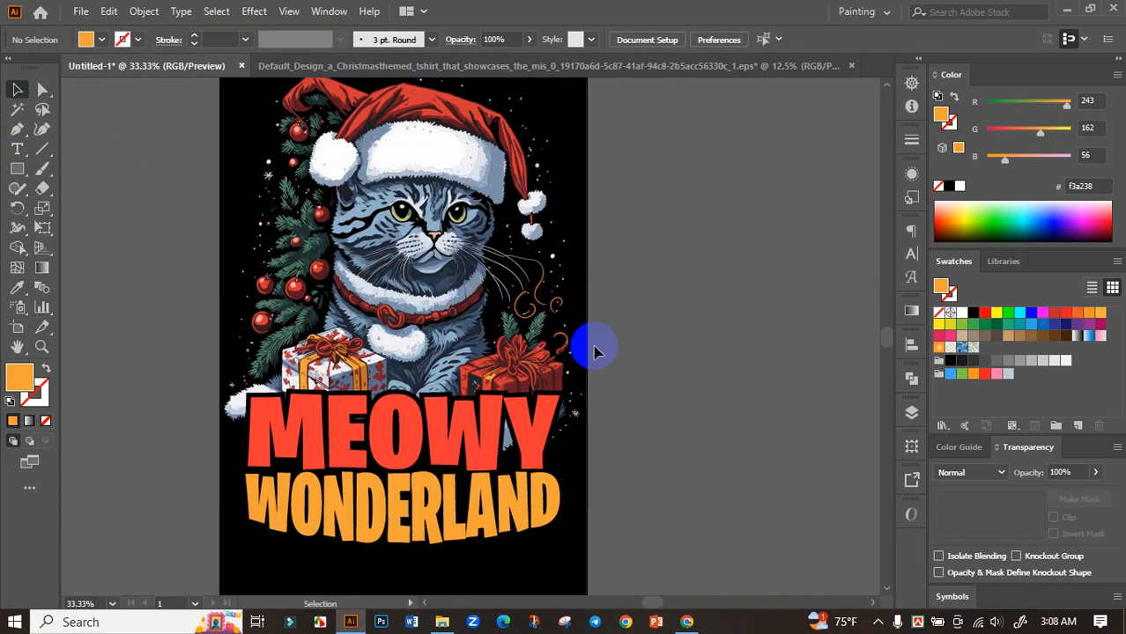
{"action": "scroll", "coordinate": [593, 350], "scroll_direction": "down", "scroll_amount": 1}
{"action": "left_click_drag", "start_coordinate": [702, 351], "coordinate": [697, 362]}
{"action": "left_click_drag", "start_coordinate": [296, 132], "coordinate": [626, 515]}
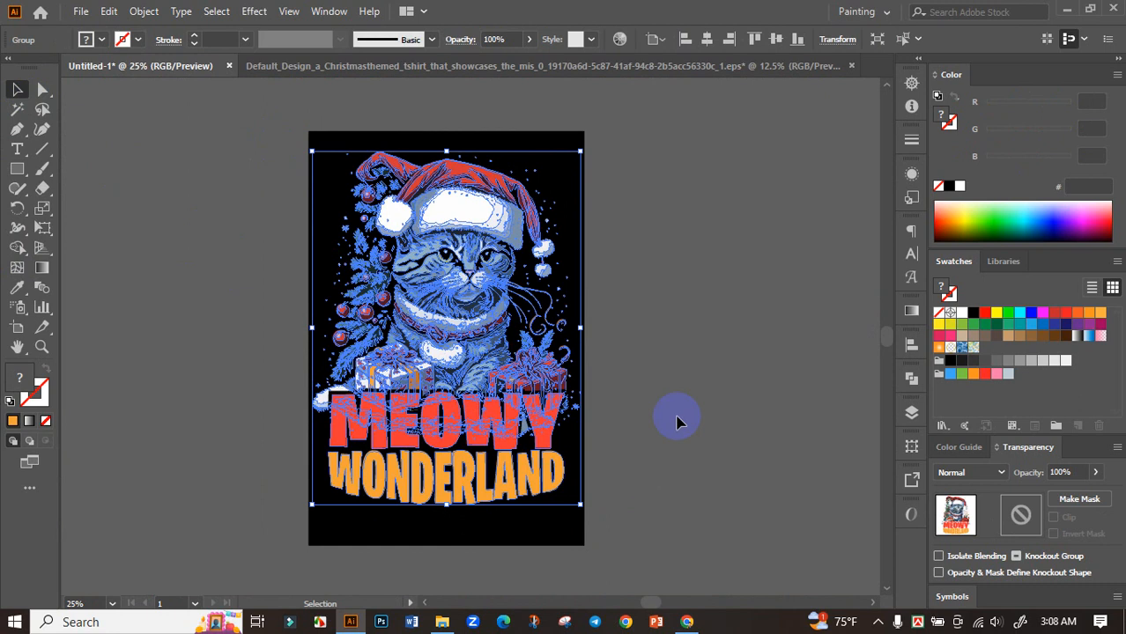
{"action": "left_click", "coordinate": [912, 351]}
{"action": "left_click", "coordinate": [850, 380]}
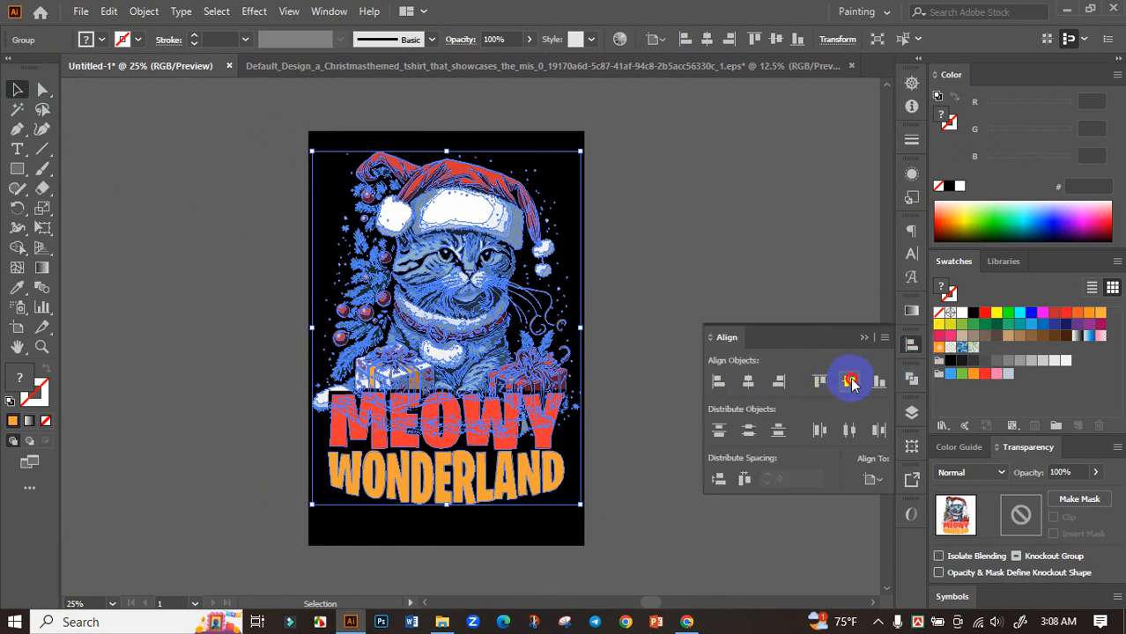
{"action": "left_click", "coordinate": [868, 338]}
{"action": "left_click", "coordinate": [595, 410]}
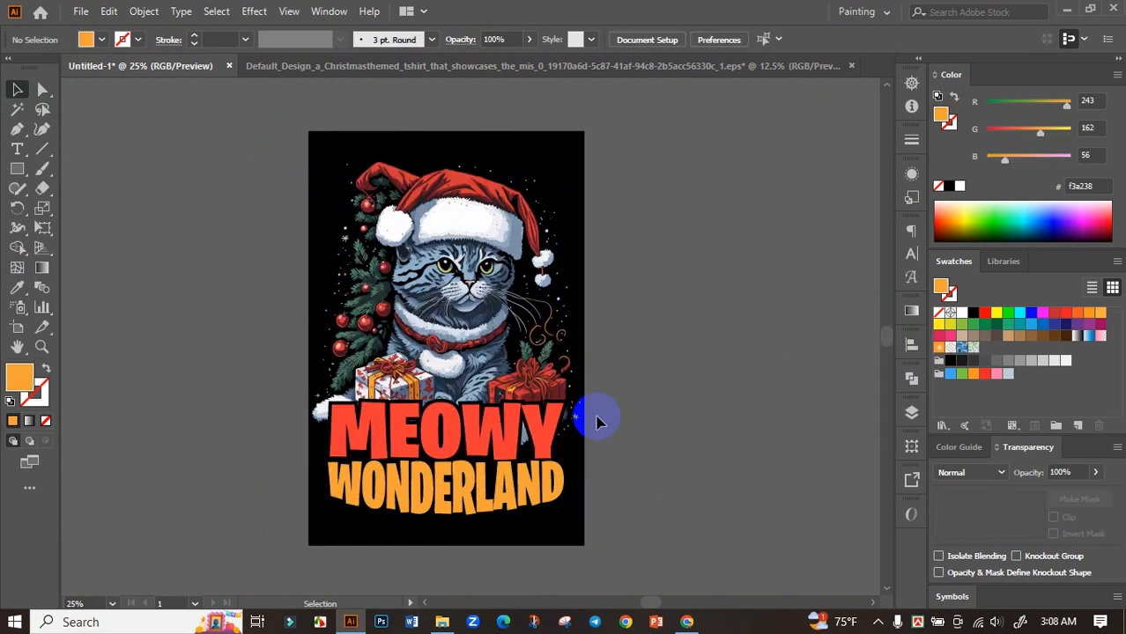
{"action": "left_click", "coordinate": [492, 440]}
{"action": "left_click_drag", "start_coordinate": [561, 171], "coordinate": [588, 156]}
{"action": "left_click", "coordinate": [639, 300]}
{"action": "scroll", "coordinate": [637, 303], "scroll_direction": "down", "scroll_amount": 1}
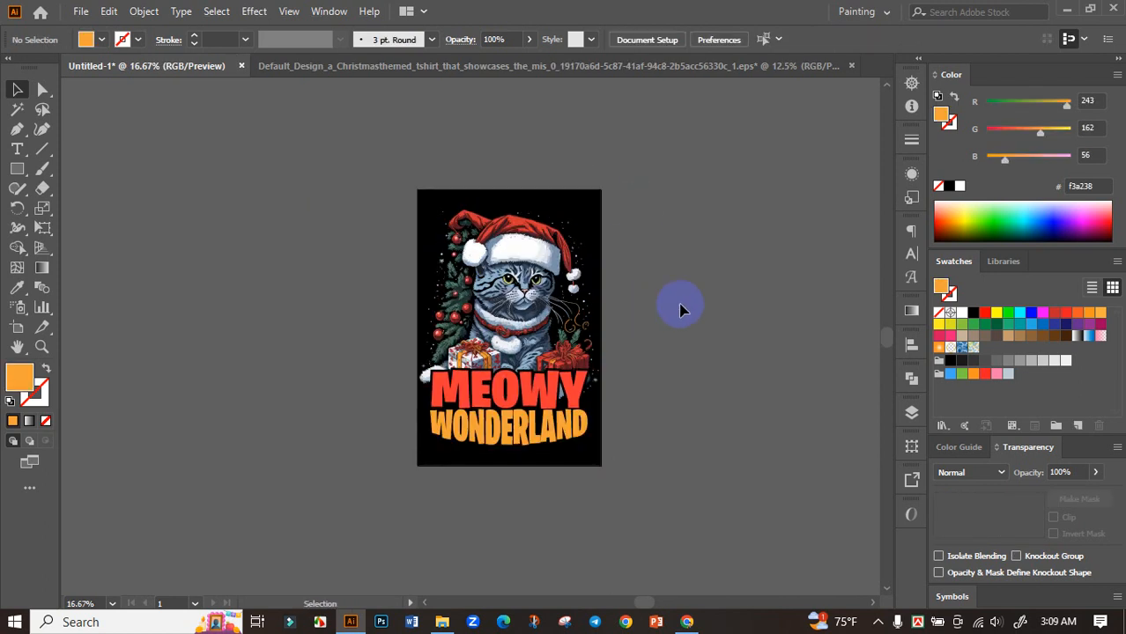
{"action": "scroll", "coordinate": [627, 343], "scroll_direction": "up", "scroll_amount": 2}
{"action": "left_click_drag", "start_coordinate": [658, 347], "coordinate": [672, 357]}
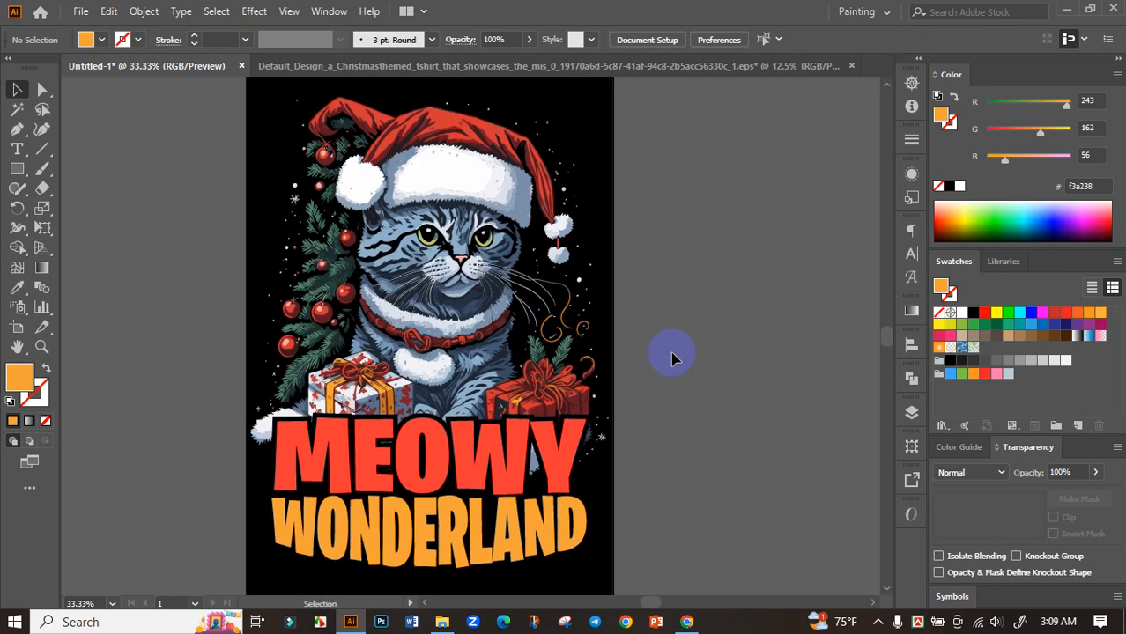